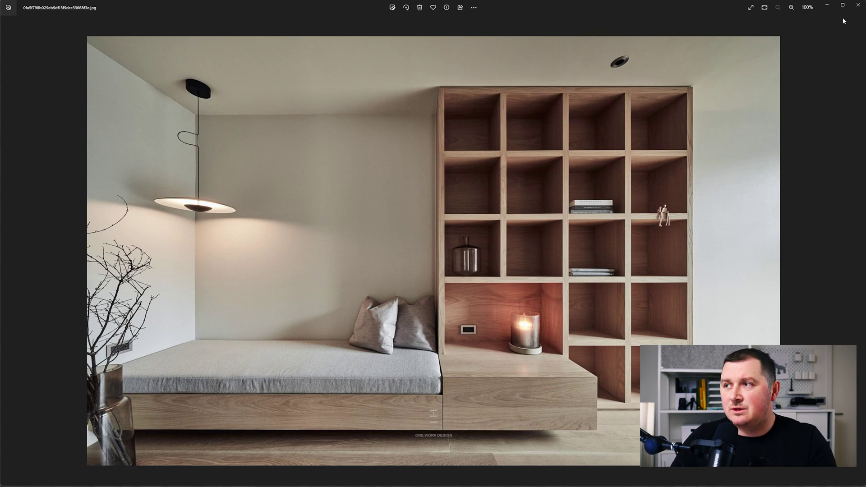
# Switch to Revit and set up a rectangular wall with location line Finish Face: Interior and height up to Level 2.
pyautogui.click(828, 7)
pyautogui.press('w')
pyautogui.press('a')
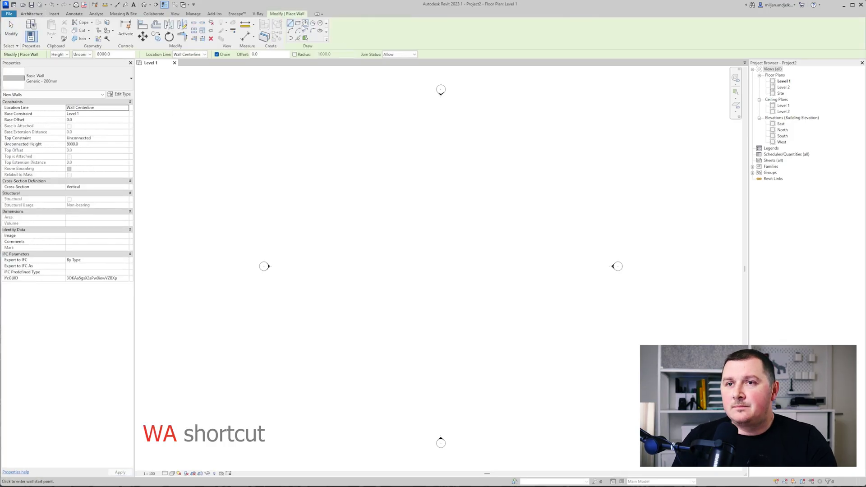
pyautogui.click(299, 23)
pyautogui.click(194, 54)
pyautogui.click(192, 77)
pyautogui.click(88, 54)
pyautogui.click(87, 71)
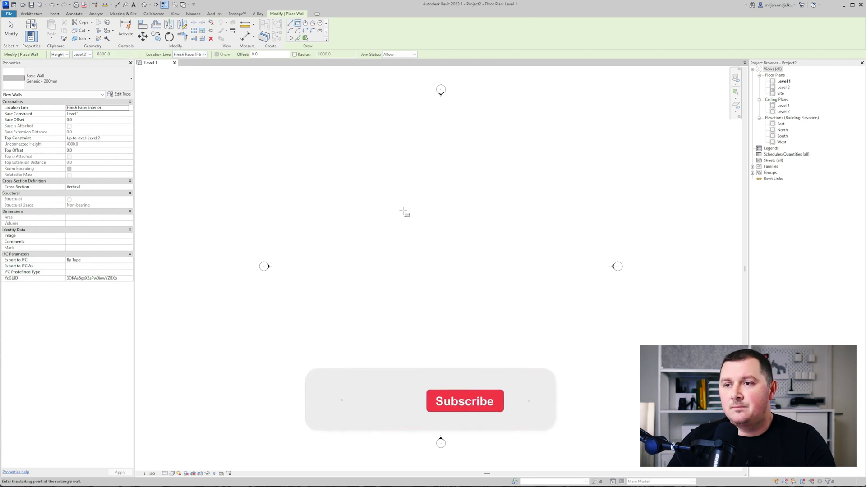
# Draw a rectangular room about 11200 by 7500 mm inside, and reduce its width so the front and back walls are 6800 mm long.
pyautogui.click(383, 216)
pyautogui.moveTo(607, 239); pyautogui.dragTo(506, 252)
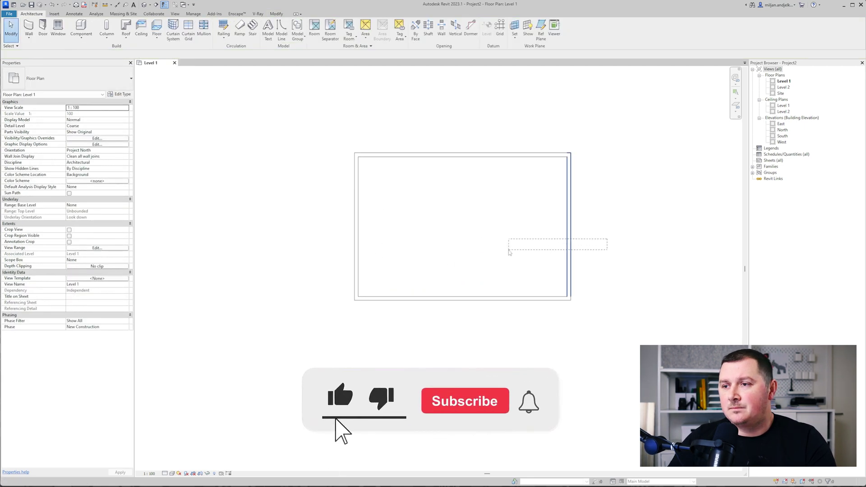
pyautogui.click(460, 318)
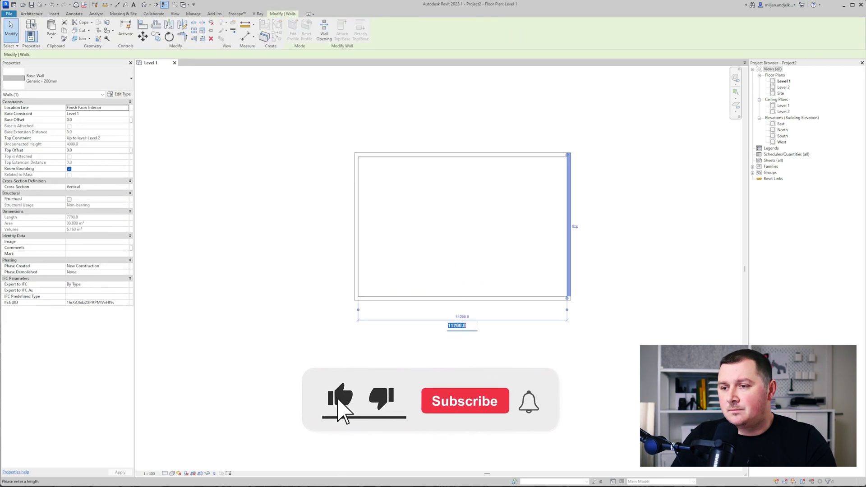
pyautogui.write('650')
pyautogui.press('Return')
# Reduce the room's interior depth by editing the front wall's distance from the back wall.
pyautogui.moveTo(423, 245); pyautogui.dragTo(398, 325)
pyautogui.click(330, 231)
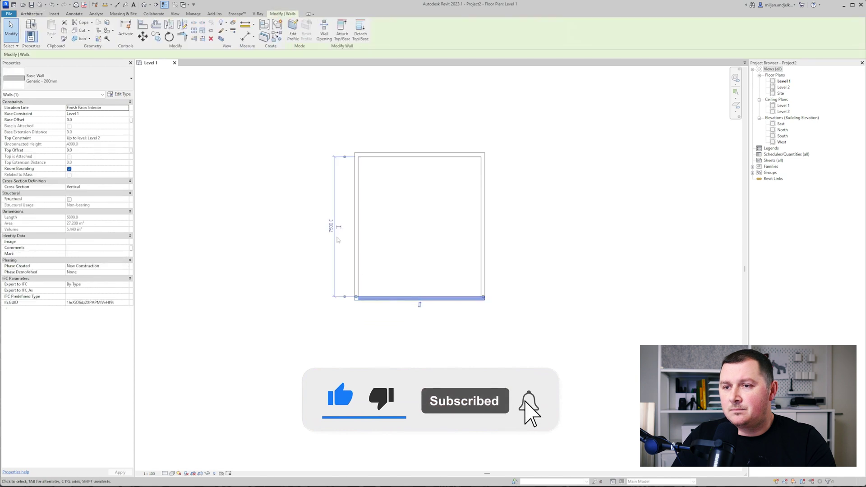
pyautogui.click(330, 228)
pyautogui.write('470')
pyautogui.press('Return')
pyautogui.click(304, 229)
pyautogui.scroll(3, 446, 215)
pyautogui.moveTo(447, 215); pyautogui.dragTo(391, 240, button='middle')
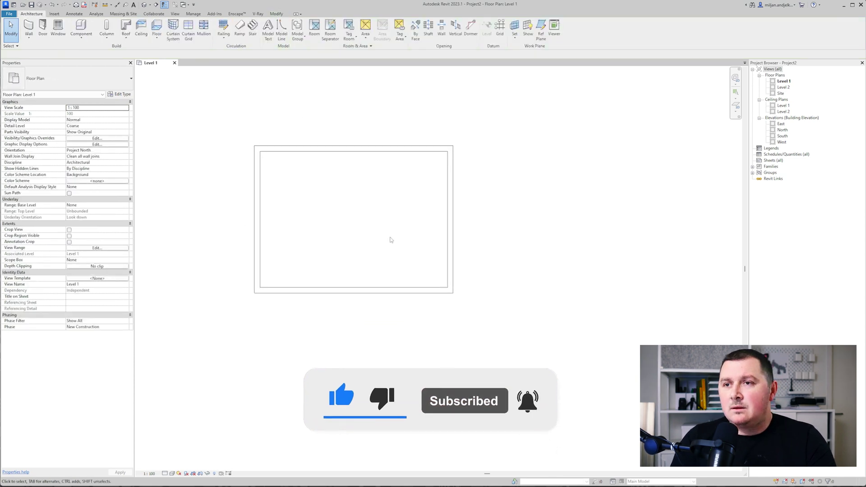
# Create a Generic 150mm floor on Level 1 with a rectangular boundary along the outer corners of the walls.
pyautogui.click(157, 27)
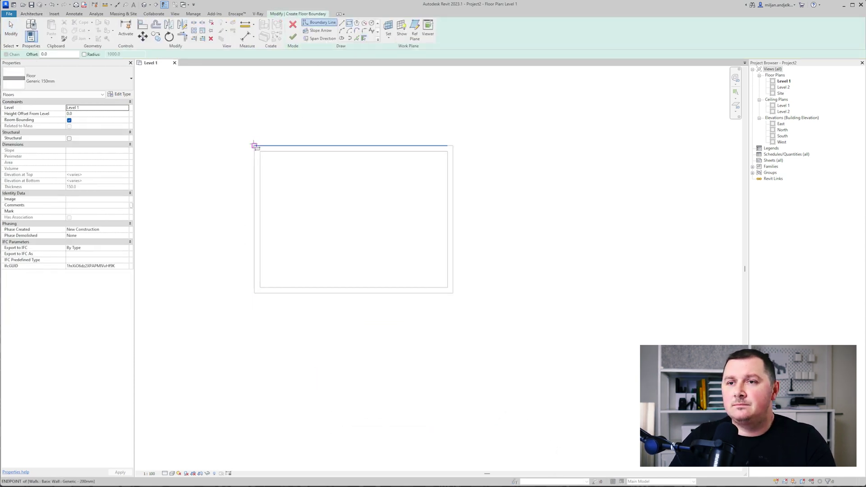
pyautogui.click(254, 146)
pyautogui.click(453, 294)
pyautogui.click(293, 37)
# Open the default 3D view and copy the floor aligned to Level 2 as the room's upper slab.
pyautogui.click(144, 4)
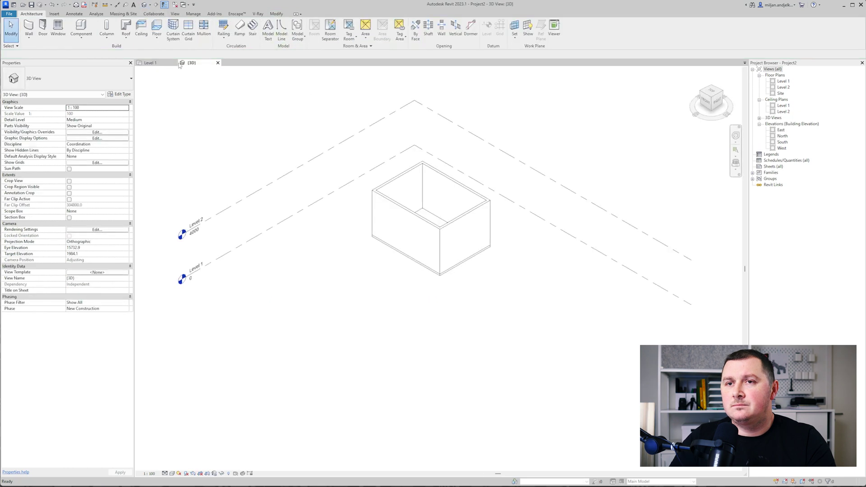
pyautogui.moveTo(179, 65); pyautogui.dragTo(158, 64)
pyautogui.click(408, 256)
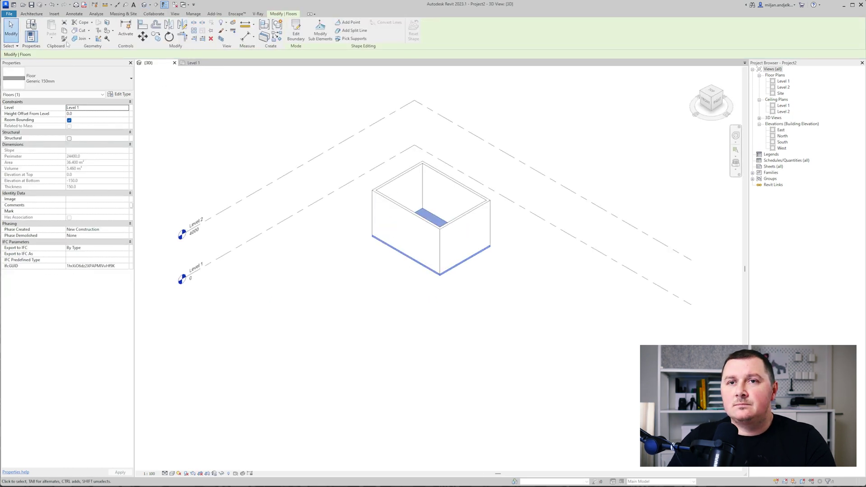
pyautogui.click(54, 39)
pyautogui.click(74, 63)
pyautogui.click(400, 207)
pyautogui.click(427, 296)
pyautogui.click(406, 295)
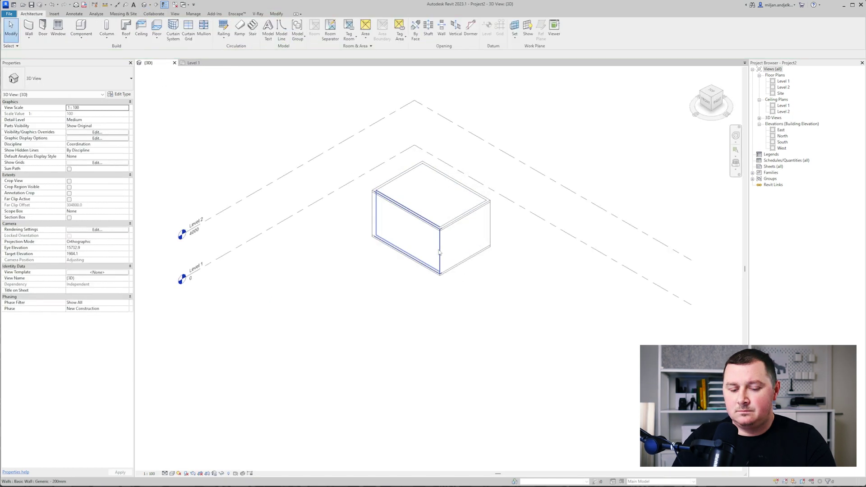
# Select the whole chain of walls and attach their tops to the upper slab.
pyautogui.press('Tab')
pyautogui.click(384, 241)
pyautogui.click(342, 279)
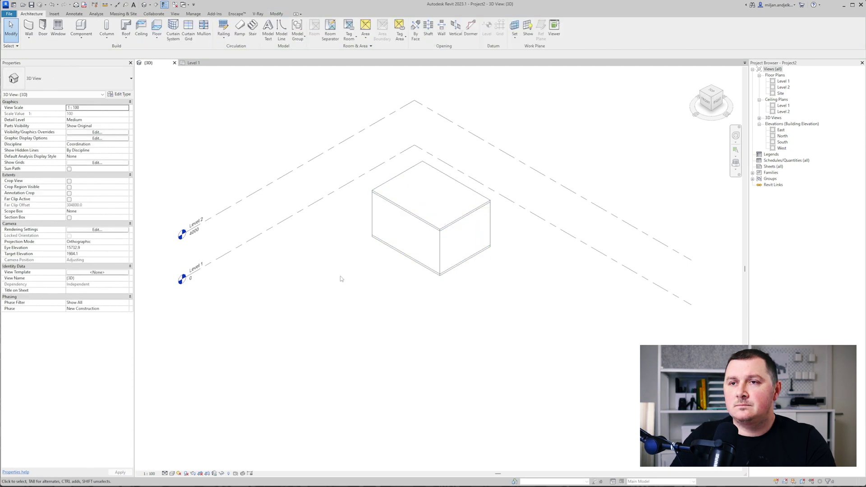
# On the Level 1 plan, draw a Storefront curtain wall about 3800 mm long inside the room's right-hand wall.
pyautogui.click(199, 64)
pyautogui.click(30, 39)
pyautogui.click(47, 50)
pyautogui.click(46, 82)
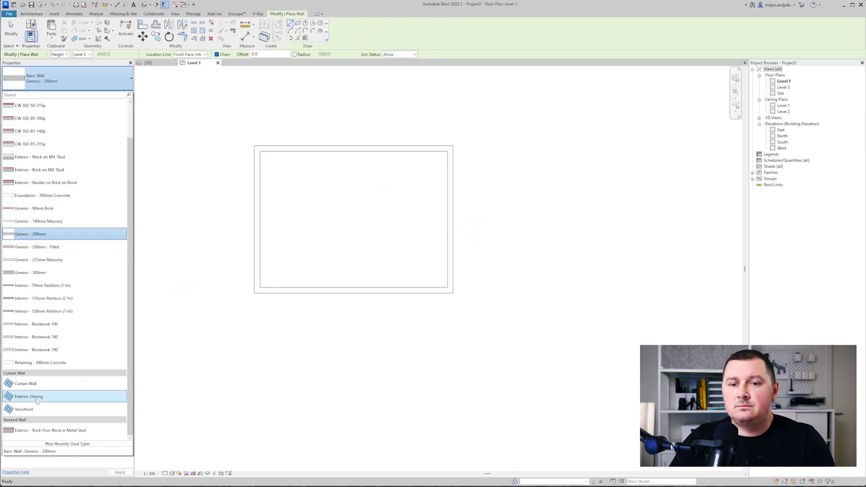
pyautogui.click(33, 409)
pyautogui.scroll(2, 457, 188)
pyautogui.click(448, 162)
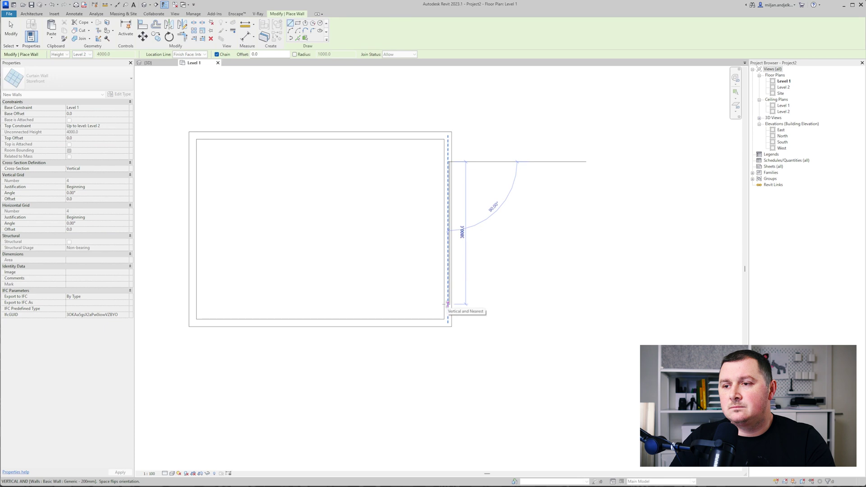
pyautogui.click(448, 305)
pyautogui.press('Escape')
pyautogui.press('Escape')
# In the 3D view, set the Storefront curtain wall's top constraint to Unconnected and its height to 2400.
pyautogui.hotkey('ctrl', 'Tab')
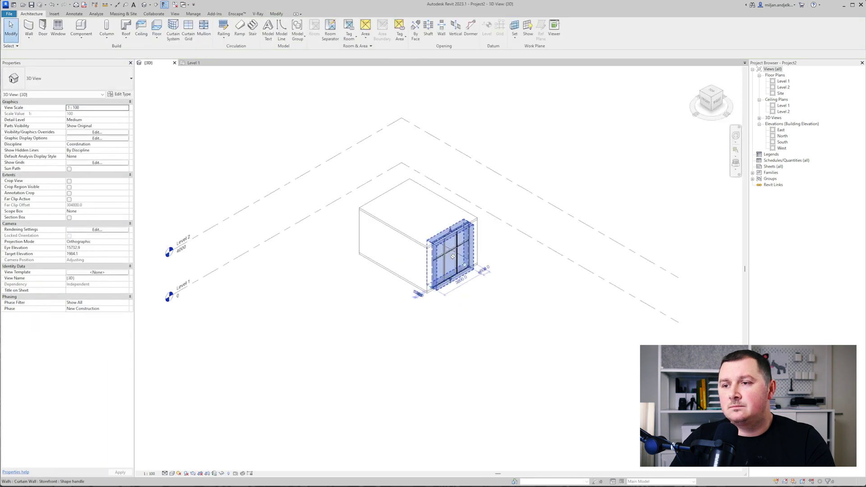
pyautogui.scroll(5, 464, 253)
pyautogui.click(126, 127)
pyautogui.click(92, 132)
pyautogui.click(92, 132)
pyautogui.write('2')
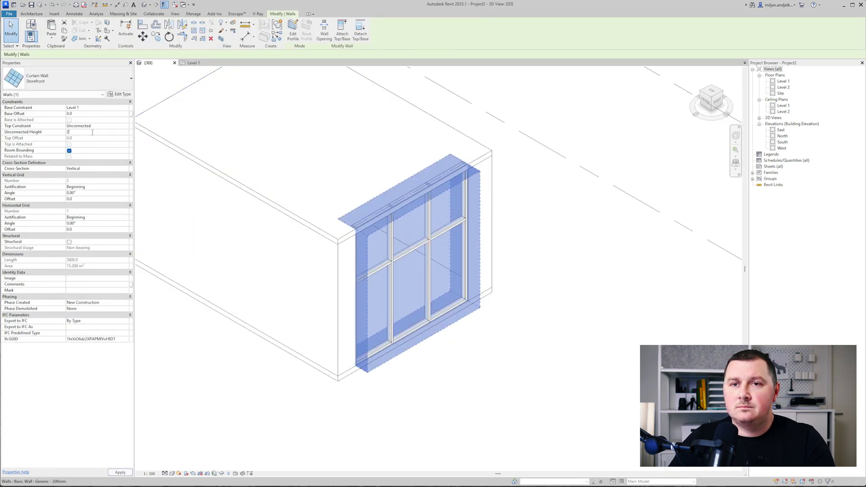
pyautogui.write('400')
pyautogui.click(549, 348)
# Set the elevation of Level 2 to 3000 from the 3D view.
pyautogui.scroll(-3, 570, 197)
pyautogui.scroll(-1, 568, 134)
pyautogui.click(232, 172)
pyautogui.click(87, 106)
pyautogui.write('3')
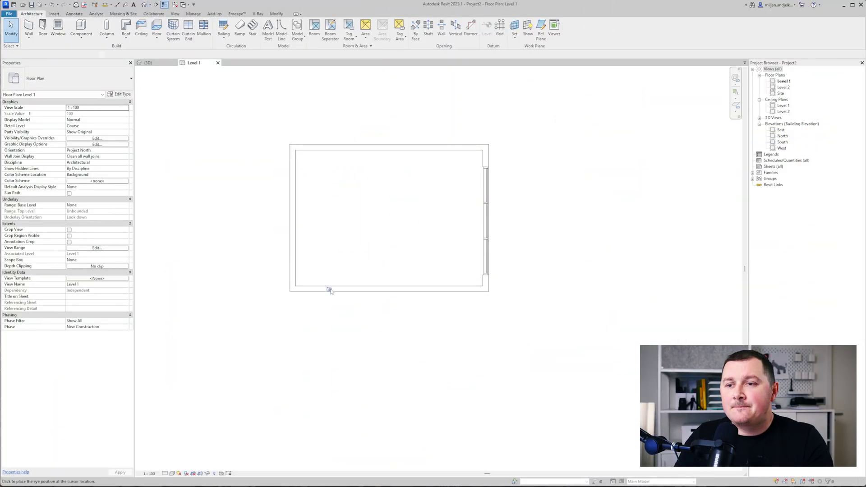
# Place a perspective camera near the front wall facing the back wall, and extend the view's crop region to the left and downward.
pyautogui.click(341, 283)
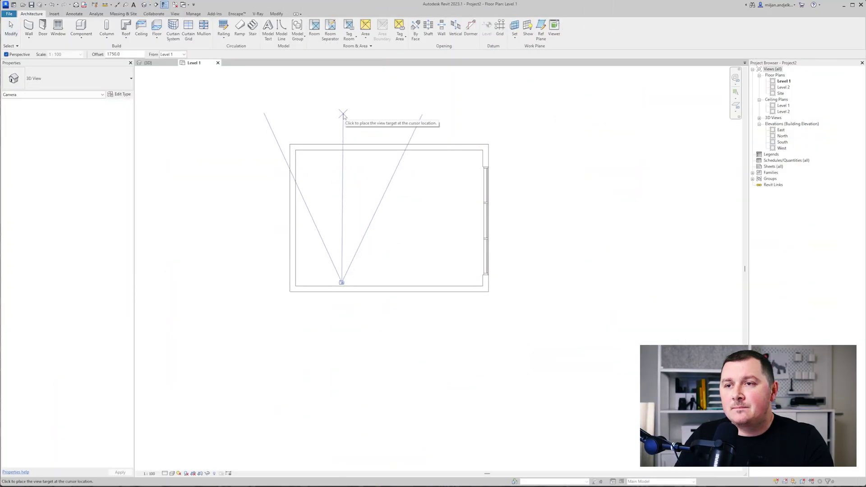
pyautogui.click(351, 153)
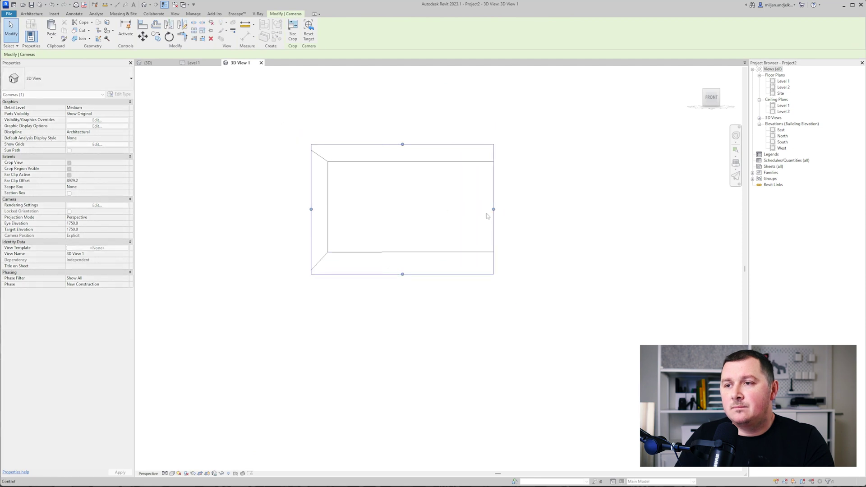
pyautogui.moveTo(311, 210); pyautogui.dragTo(302, 210)
pyautogui.moveTo(398, 274); pyautogui.dragTo(398, 278)
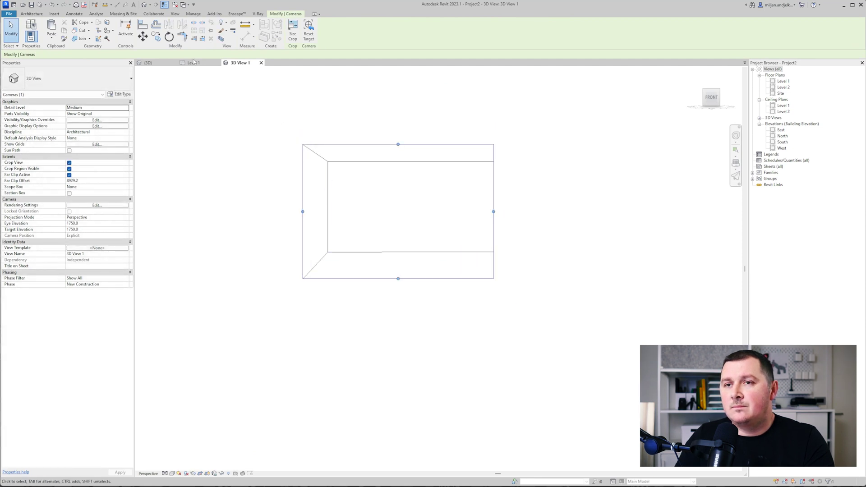
pyautogui.click(194, 63)
pyautogui.scroll(1, 354, 98)
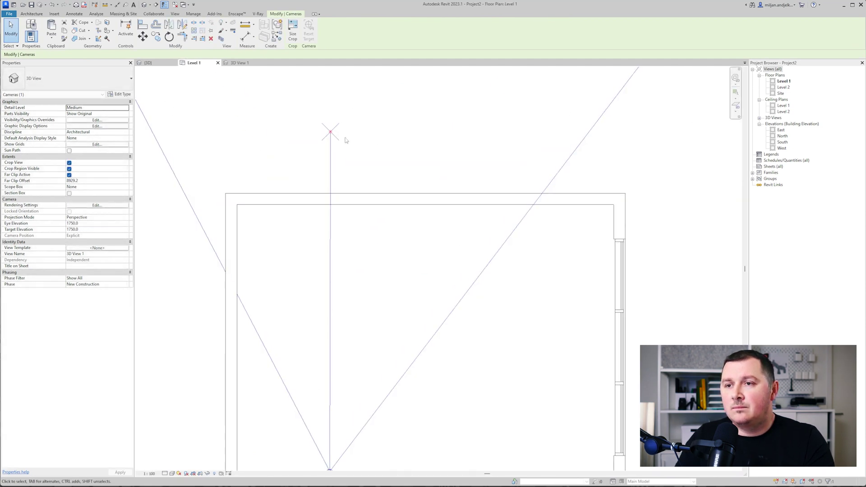
# Enable cast and ambient shadows in the camera view's graphic display options and lower the shadow intensity.
pyautogui.click(250, 63)
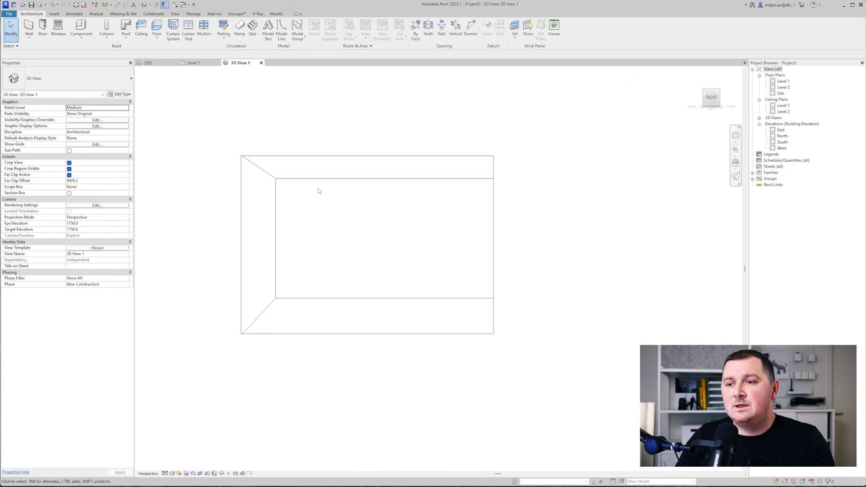
pyautogui.scroll(2, 344, 196)
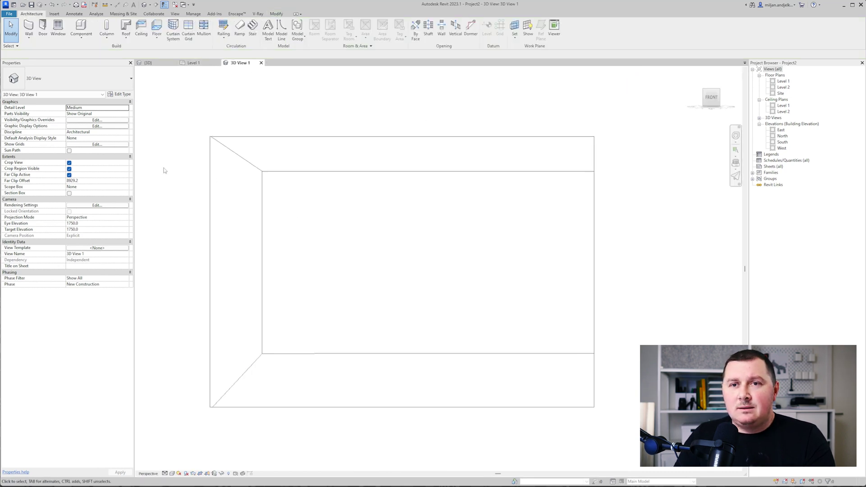
pyautogui.click(97, 127)
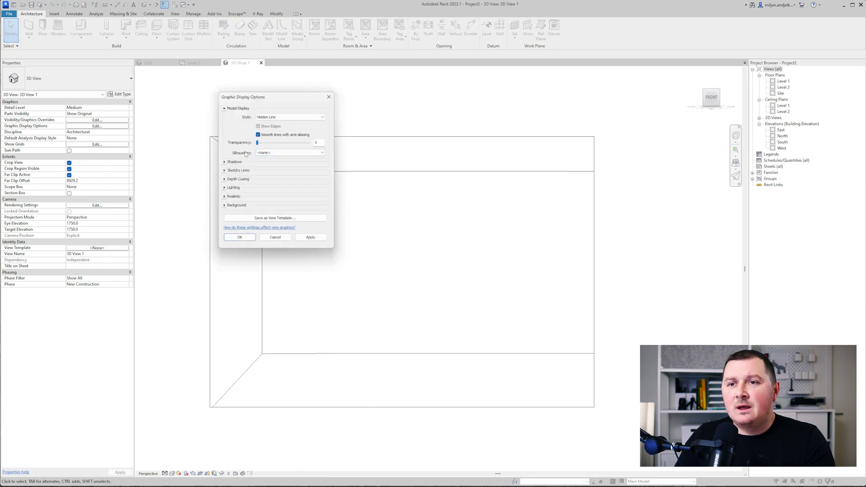
pyautogui.click(224, 162)
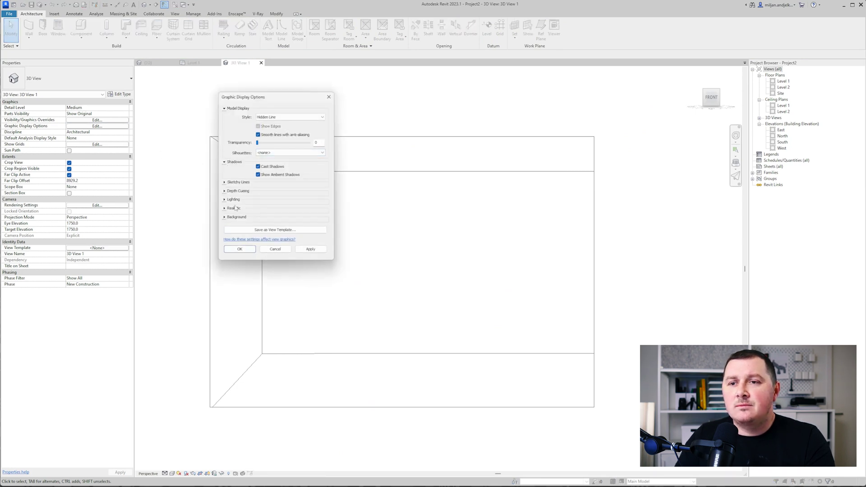
pyautogui.click(311, 249)
pyautogui.click(233, 199)
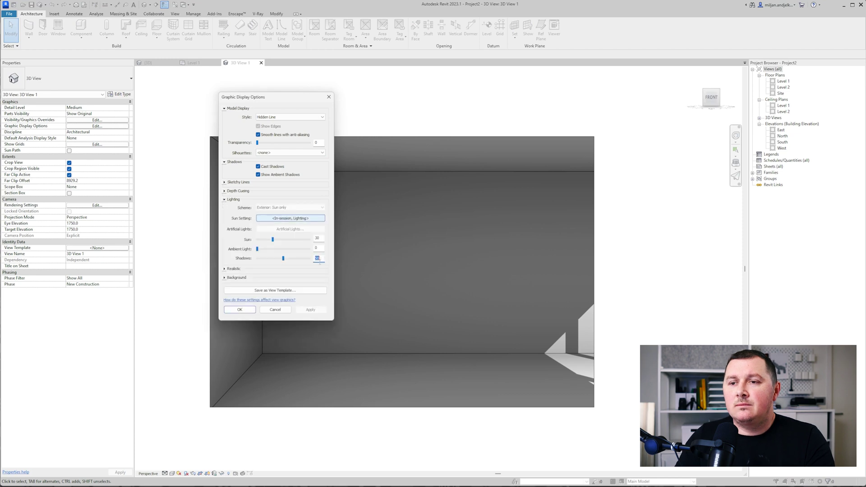
pyautogui.click(311, 309)
pyautogui.click(239, 310)
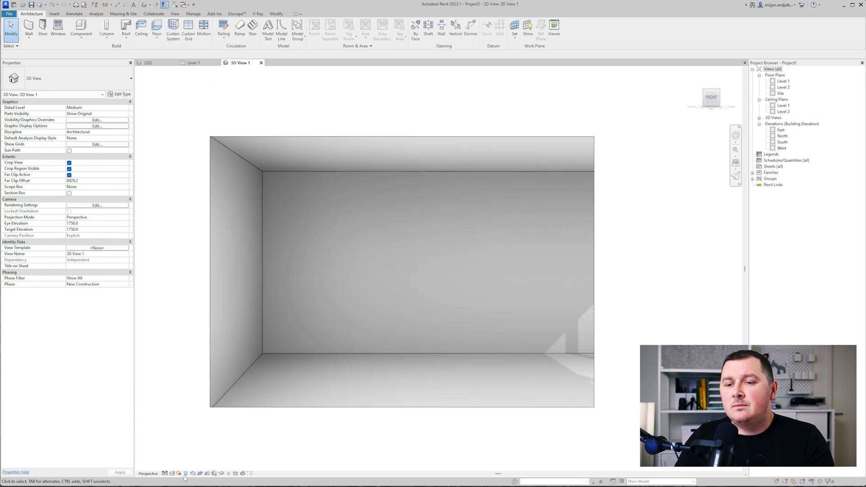
# Adjust the sun's angle in the Lighting sun settings so daylight through the window reaches farther into the room.
pyautogui.click(186, 474)
pyautogui.click(194, 463)
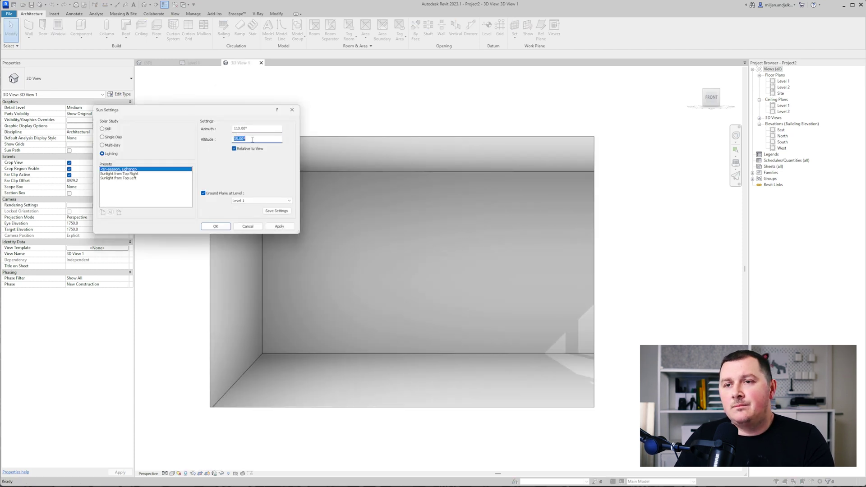
pyautogui.click(282, 226)
pyautogui.click(216, 226)
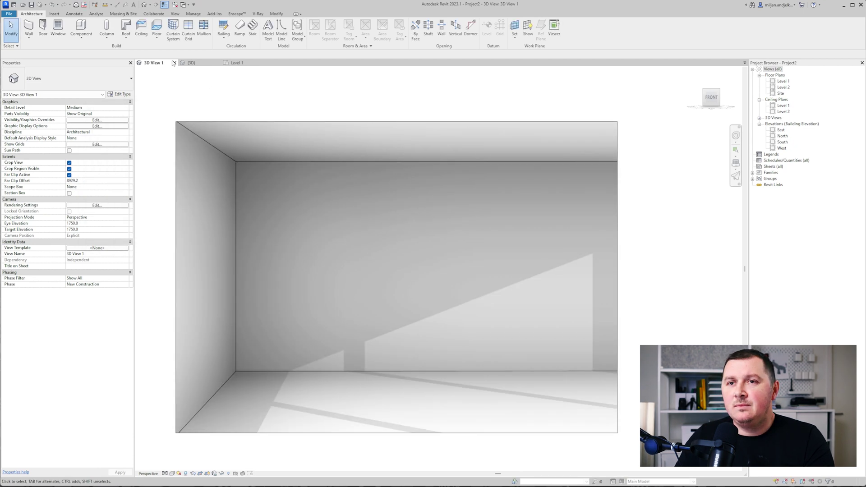
# Cut a building section across the full width of the Level 1 room, looking toward the back wall, and open its view.
pyautogui.click(238, 63)
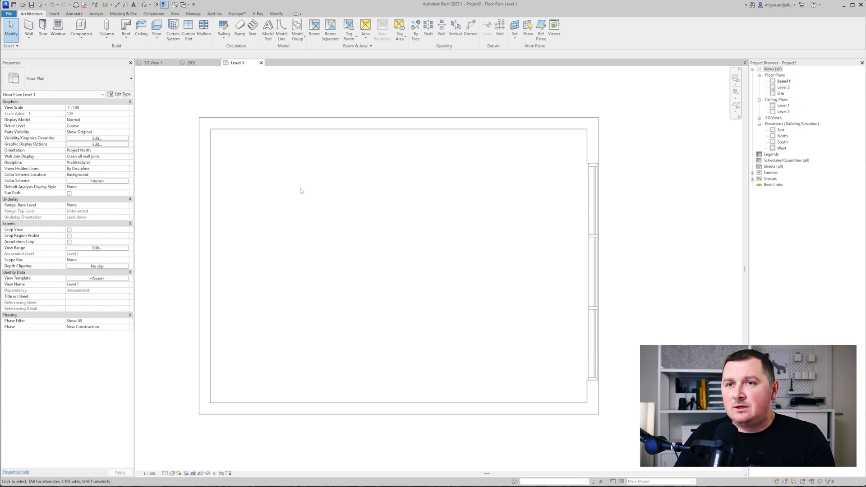
pyautogui.click(151, 64)
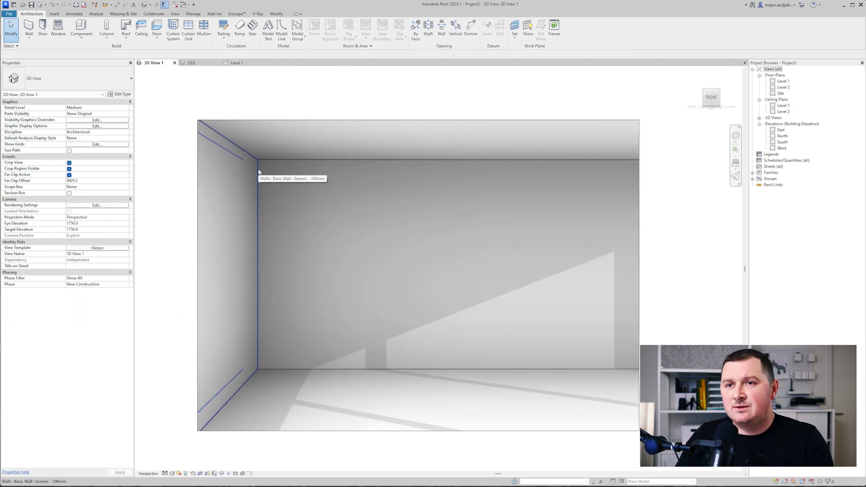
pyautogui.click(239, 63)
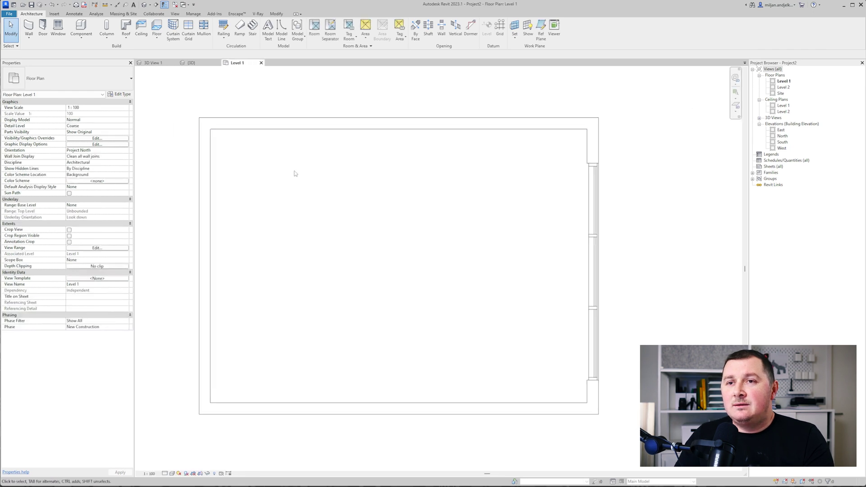
pyautogui.click(156, 5)
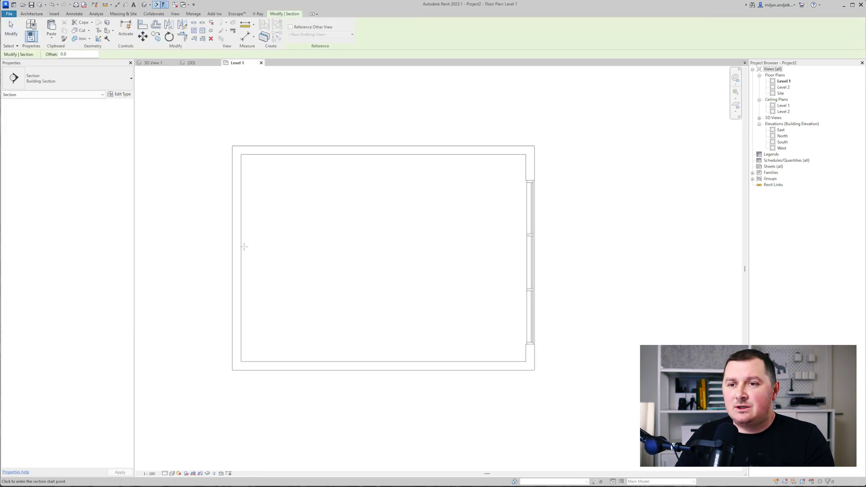
pyautogui.click(176, 272)
pyautogui.click(646, 272)
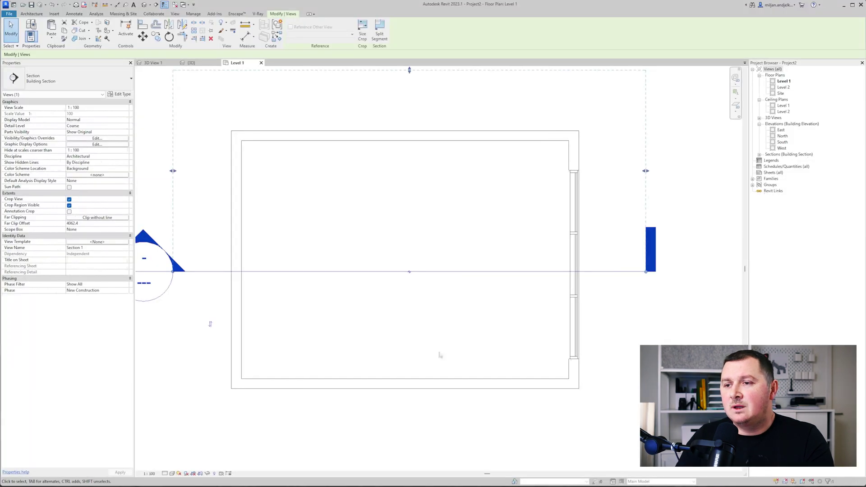
pyautogui.scroll(2, 209, 321)
pyautogui.rightClick(396, 270)
pyautogui.click(419, 377)
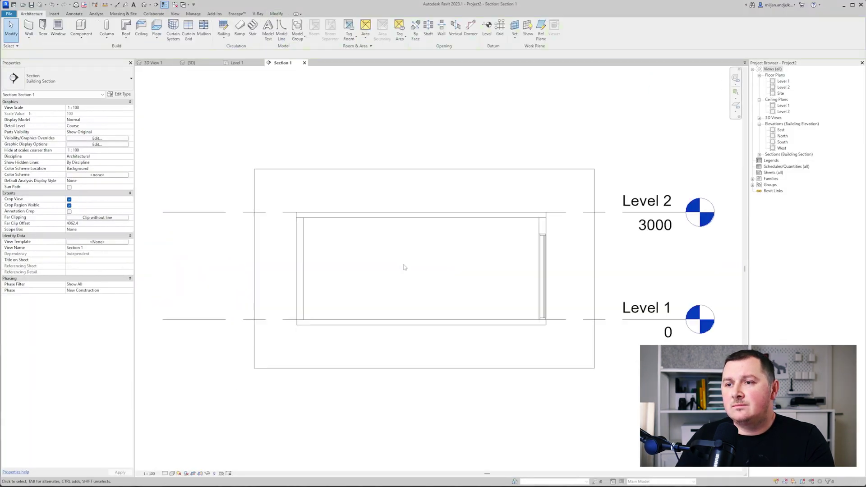
# Lower Level 2 to an elevation of 2650 in the section view.
pyautogui.scroll(1, 367, 246)
pyautogui.click(280, 208)
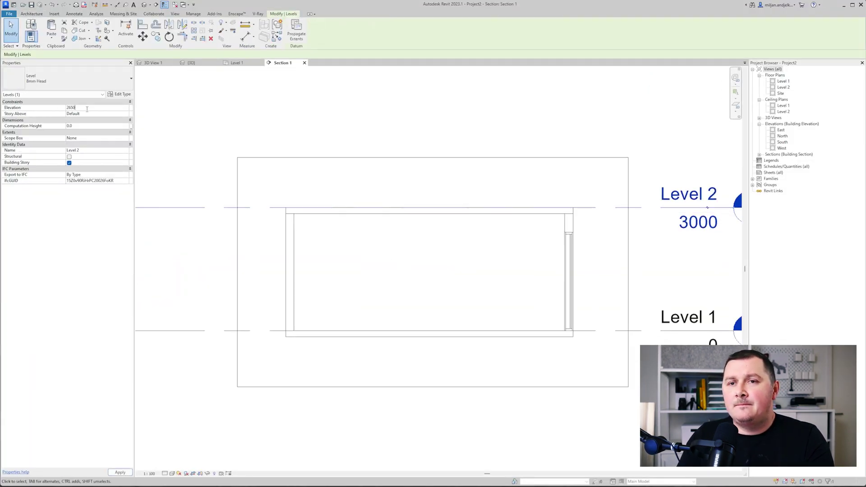
pyautogui.click(87, 108)
pyautogui.write('2650')
pyautogui.press('Return')
pyautogui.click(398, 268)
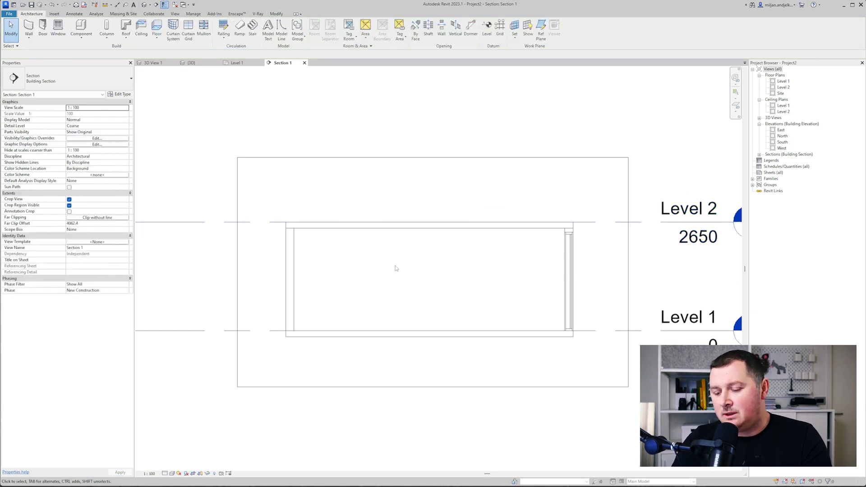
# Measure the room's clear height between the floor and the ceiling slab in the section view.
pyautogui.click(369, 331)
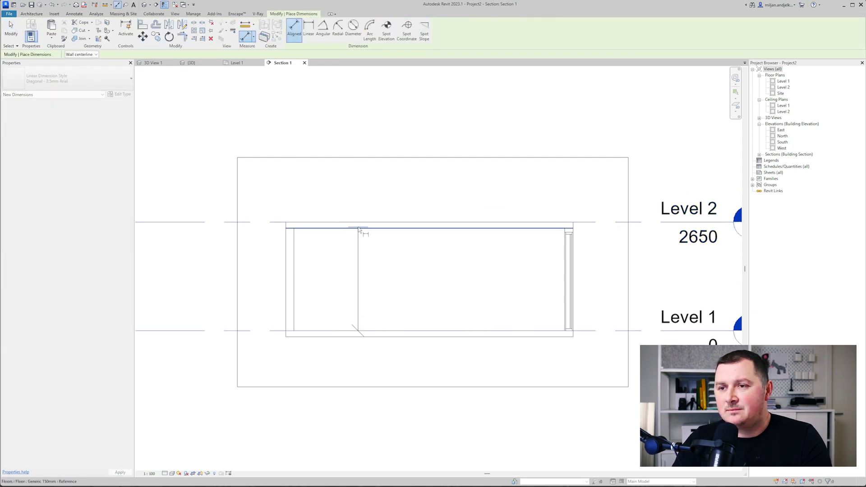
pyautogui.press('Escape')
pyautogui.press('Escape')
# Start a new wall in the Level 1 plan with the plain Curtain Wall type.
pyautogui.click(238, 64)
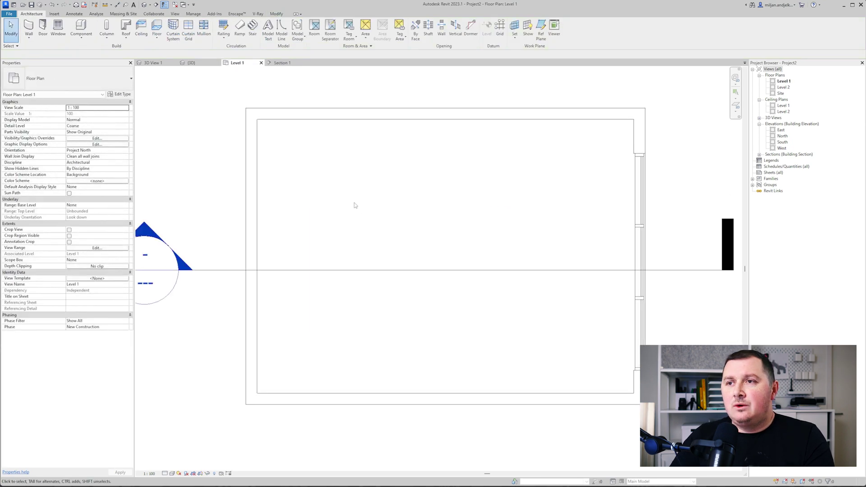
pyautogui.moveTo(356, 205); pyautogui.dragTo(346, 204, button='middle')
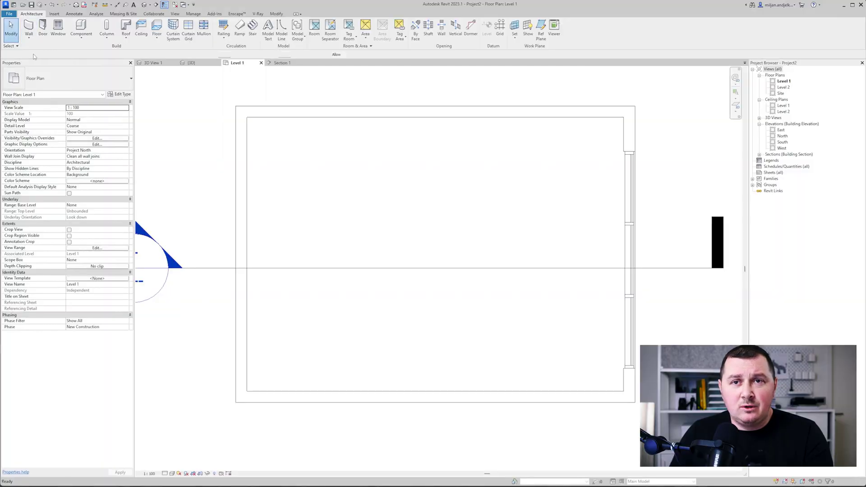
pyautogui.click(40, 80)
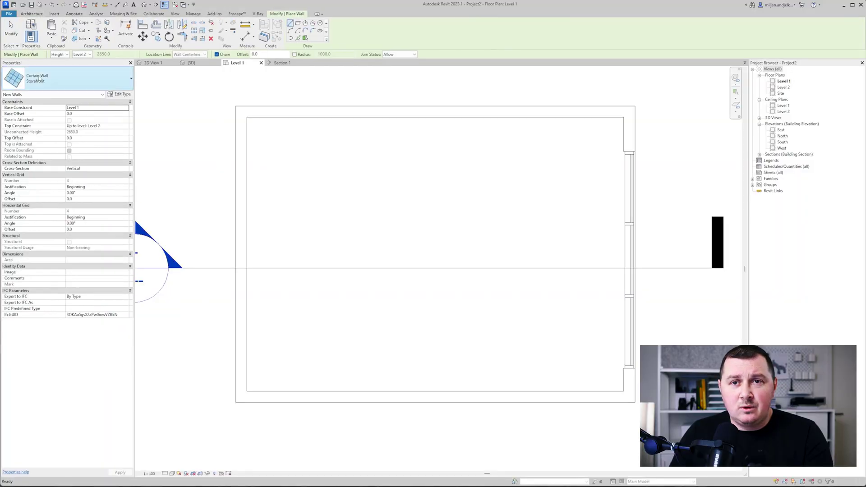
pyautogui.click(40, 79)
pyautogui.click(32, 361)
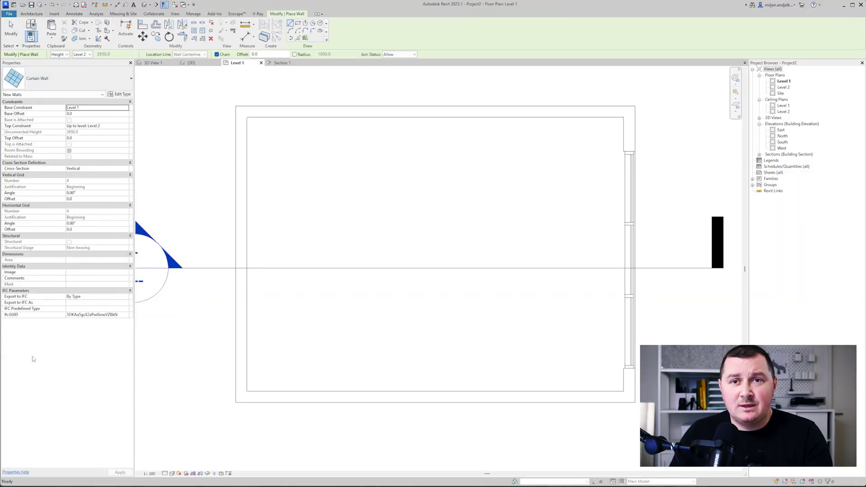
pyautogui.scroll(3, 415, 170)
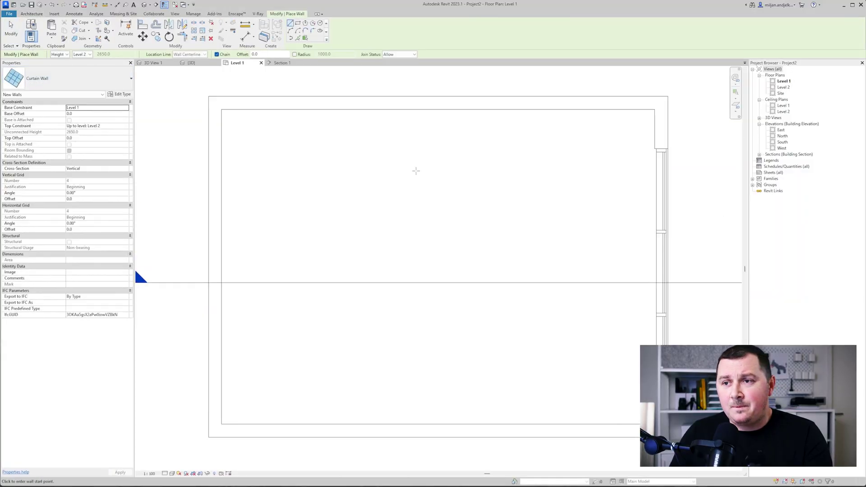
# Duplicate the curtain wall type as AIE 01 and set its function to Interior.
pyautogui.click(121, 94)
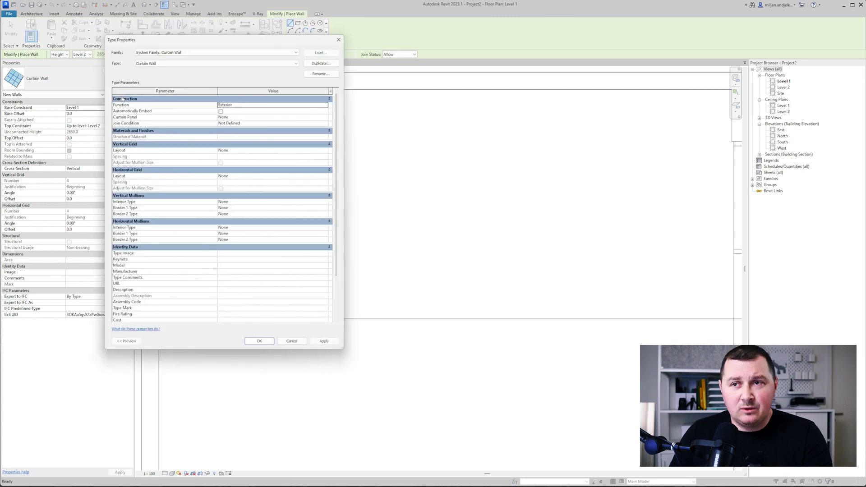
pyautogui.click(310, 68)
pyautogui.write('AIE 01')
pyautogui.press('Return')
pyautogui.click(324, 104)
pyautogui.click(230, 116)
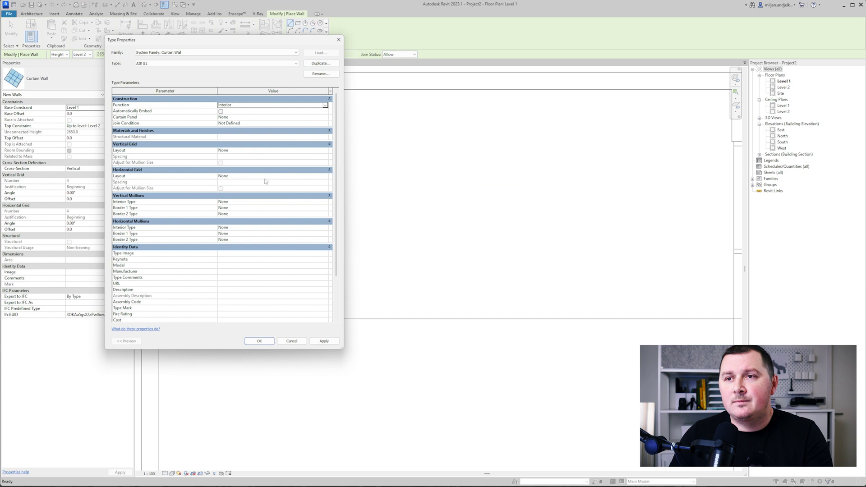
# Set the AIE 01 type's curtain panel to Empty System Panel : Empty.
pyautogui.click(325, 117)
pyautogui.scroll(-3, 269, 148)
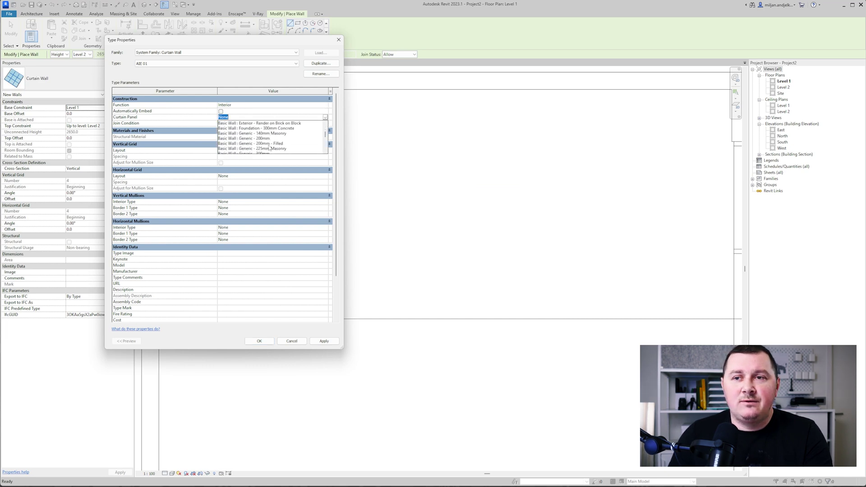
pyautogui.scroll(-5, 269, 147)
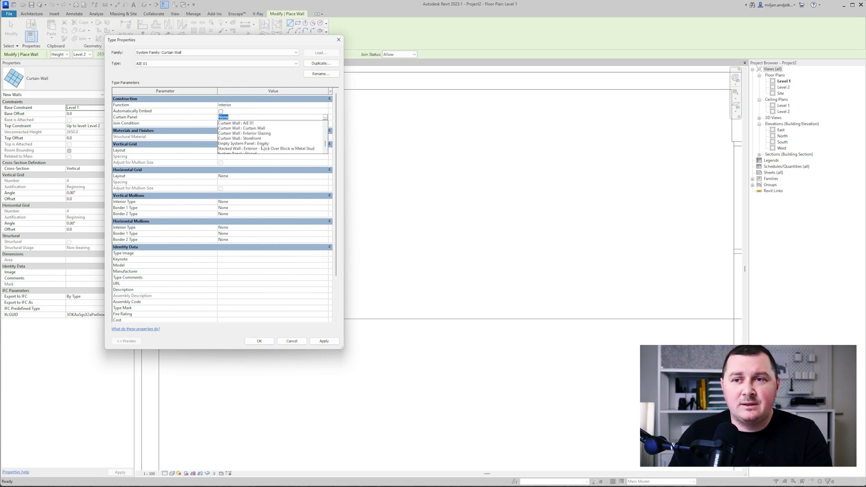
pyautogui.click(264, 144)
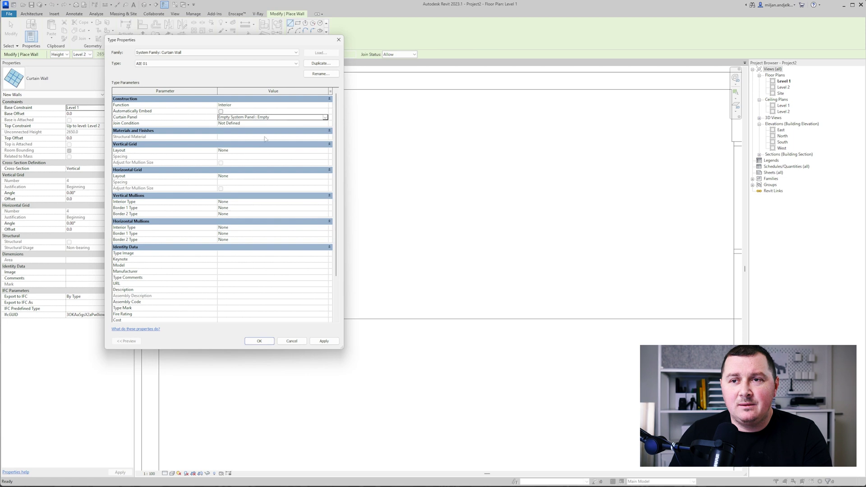
# Set the vertical and horizontal grid layouts to Fixed Distance with a spacing of 500 each.
pyautogui.click(325, 151)
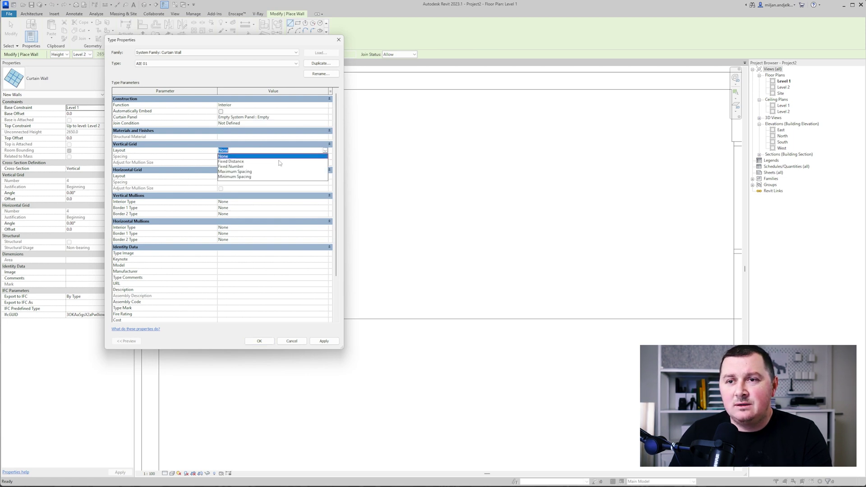
pyautogui.click(234, 162)
pyautogui.click(325, 177)
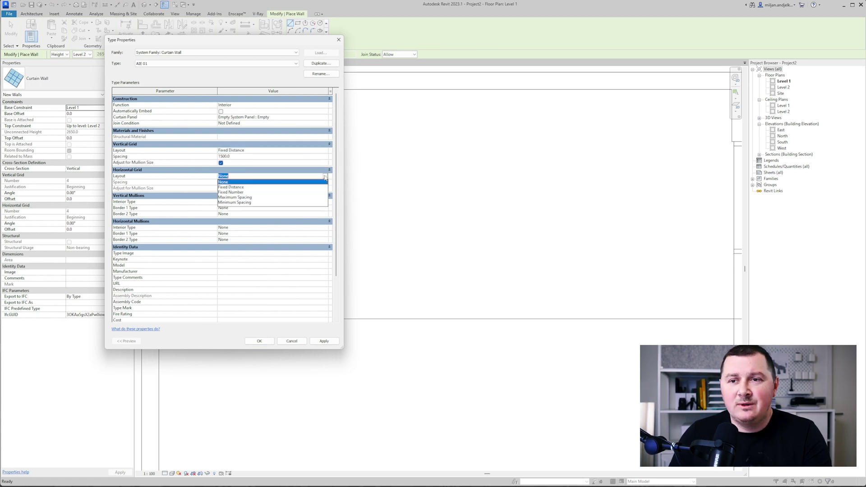
pyautogui.click(232, 187)
pyautogui.click(235, 160)
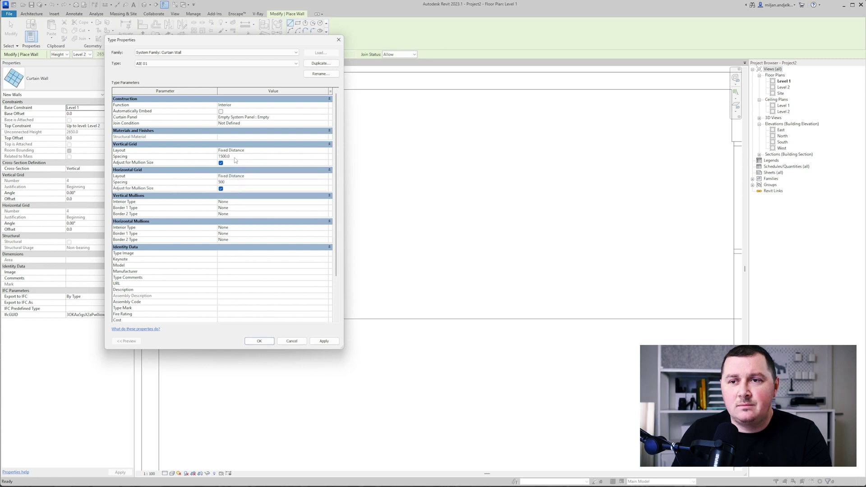
# Set the interior type of both vertical and horizontal mullions to Rectangular Mullion : 50 x 150mm and accept the type properties.
pyautogui.click(306, 201)
pyautogui.click(325, 202)
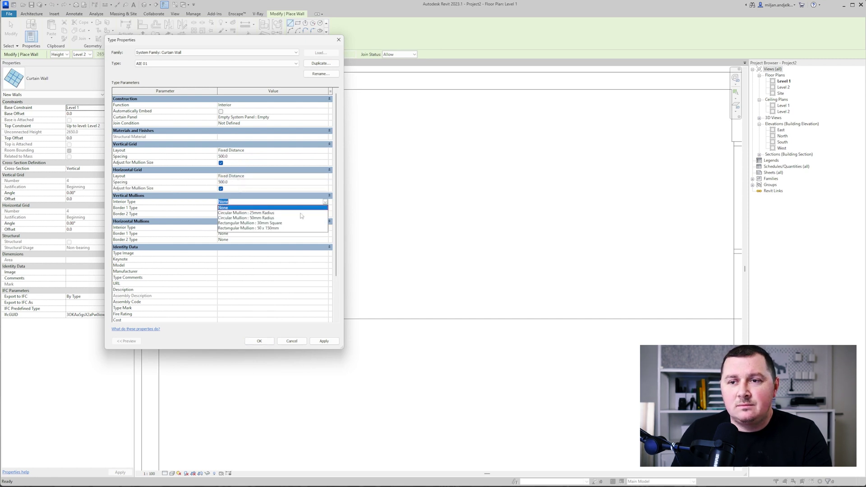
pyautogui.click(275, 228)
pyautogui.click(277, 227)
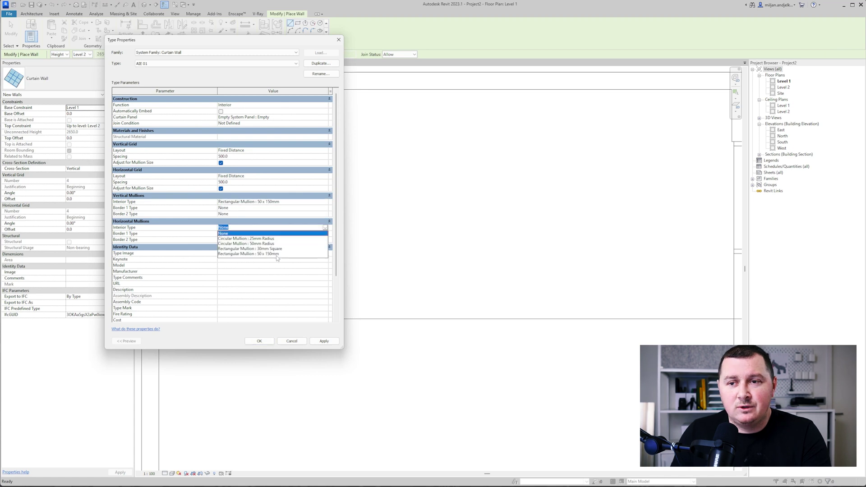
pyautogui.click(273, 254)
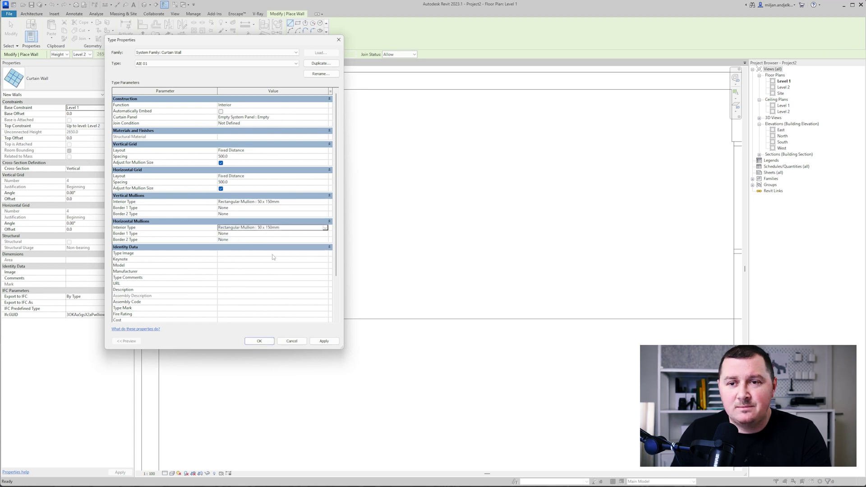
pyautogui.click(259, 341)
# Draw a horizontal AIE 01 curtain wall 2000 mm long inside the room, parallel to the back wall.
pyautogui.click(353, 192)
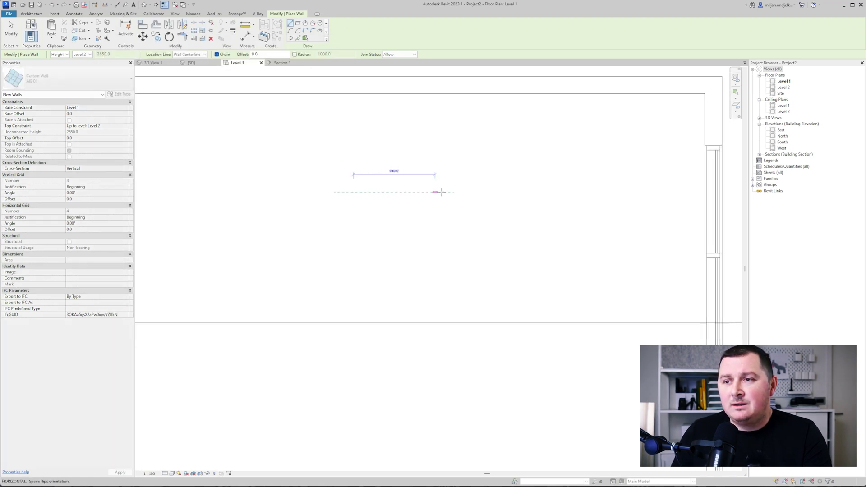
pyautogui.write('2000')
pyautogui.press('Return')
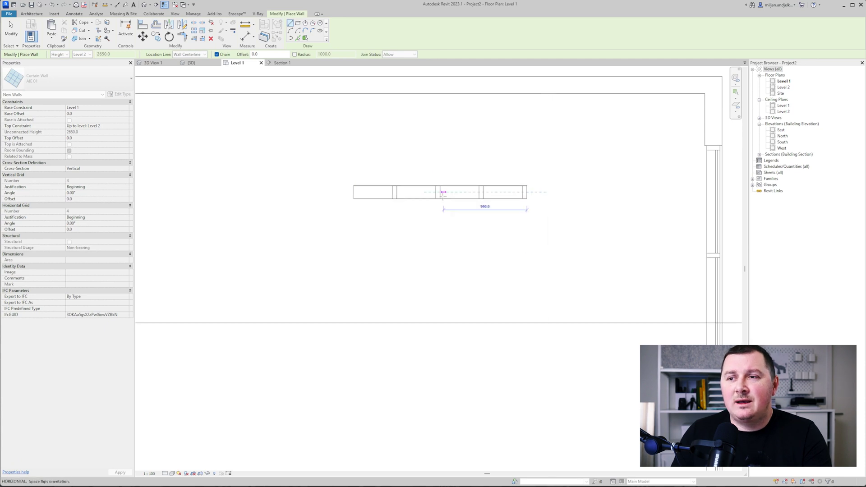
pyautogui.press('Escape')
pyautogui.press('Escape')
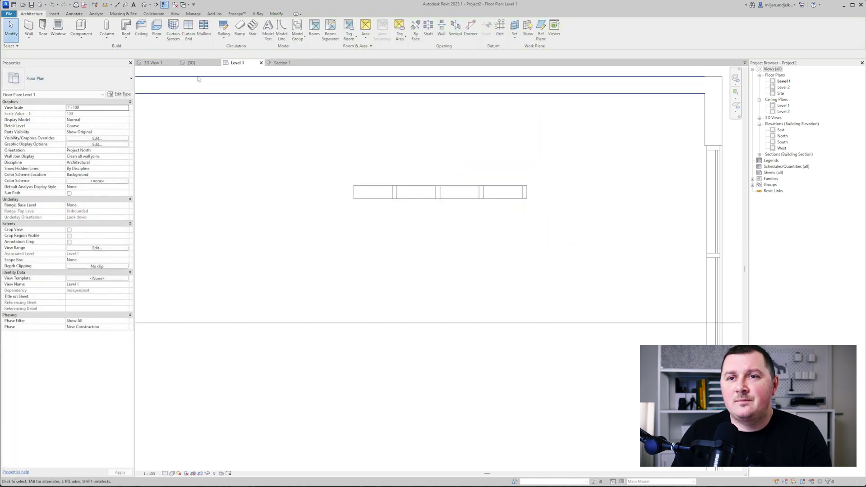
# Move the curtain wall left in the Level 1 plan so the whole grid fits within the camera view.
pyautogui.click(153, 63)
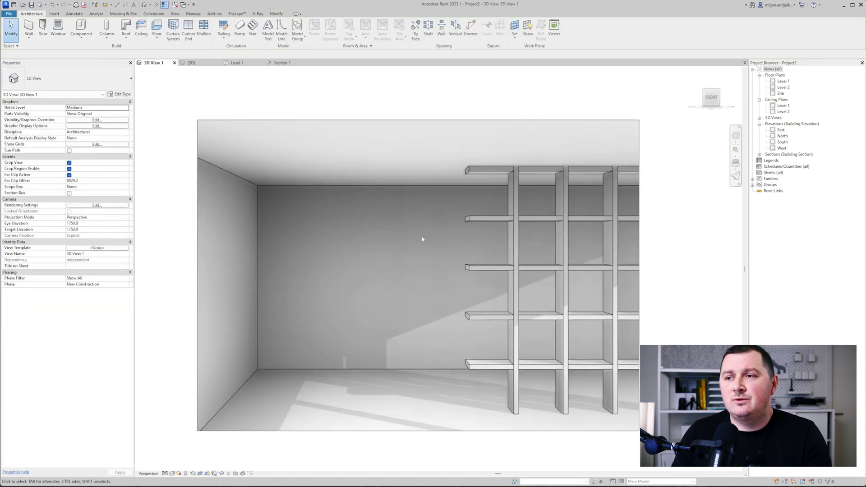
pyautogui.click(236, 63)
pyautogui.moveTo(450, 197); pyautogui.dragTo(381, 193)
pyautogui.click(153, 63)
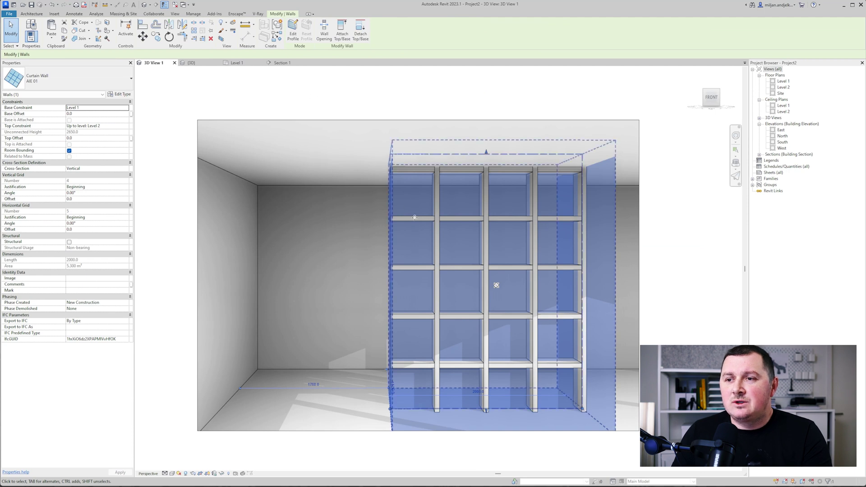
# Unpin the second horizontal mullion from the top in the leftmost bay of the curtain wall.
pyautogui.press('Tab')
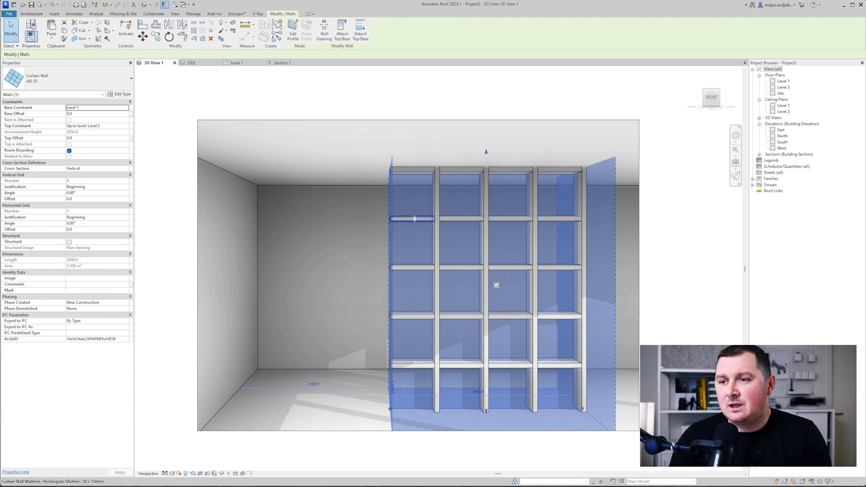
pyautogui.click(414, 219)
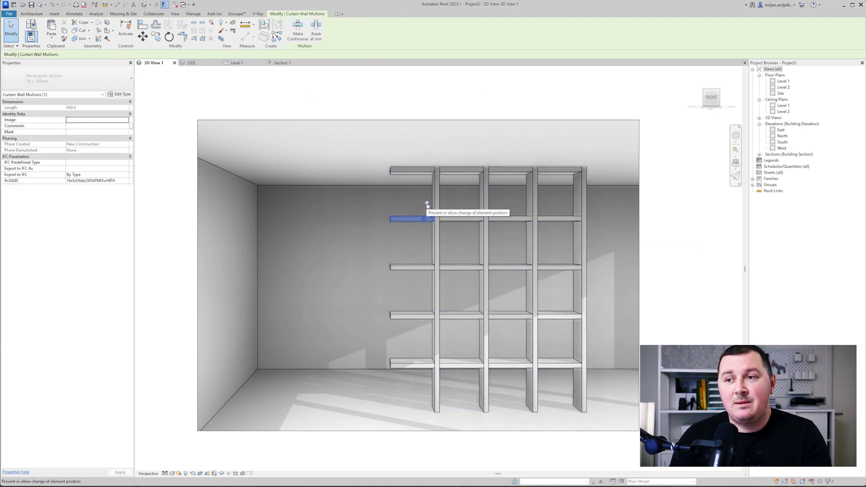
pyautogui.click(428, 205)
# Duplicate the selected mullion's 50 x 150mm type as AIE_m_01.
pyautogui.click(119, 95)
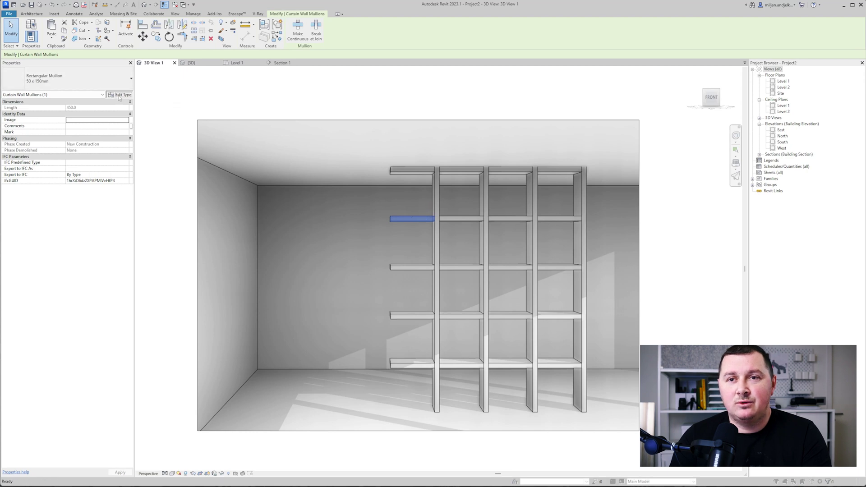
pyautogui.click(319, 65)
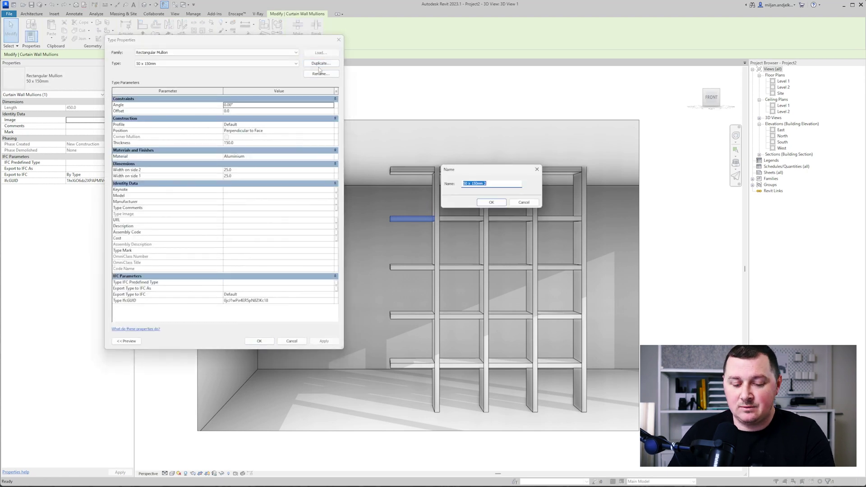
pyautogui.write('AIE_m')
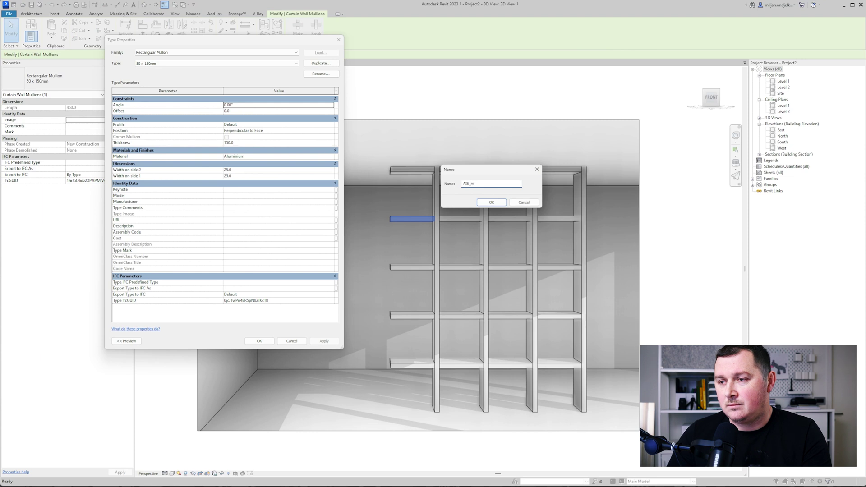
pyautogui.write('_01')
pyautogui.press('Return')
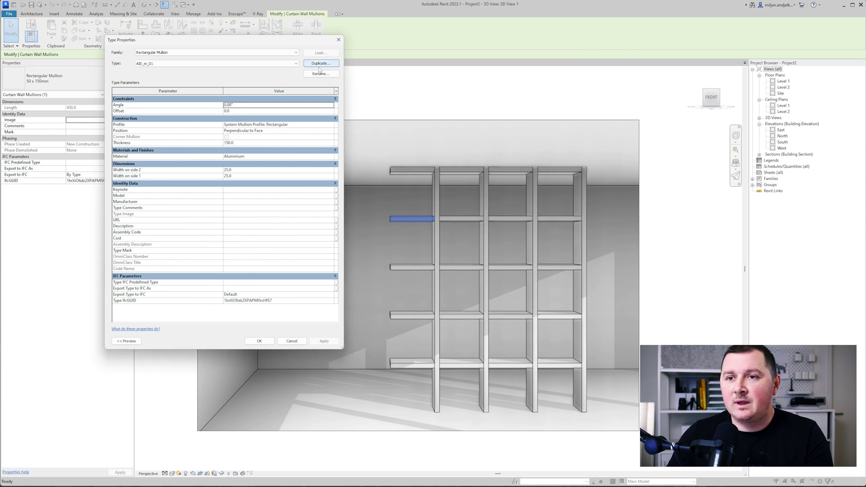
# Set the AIE_m_01 mullion type's thickness to 350 and its width to 20 on both sides.
pyautogui.click(242, 143)
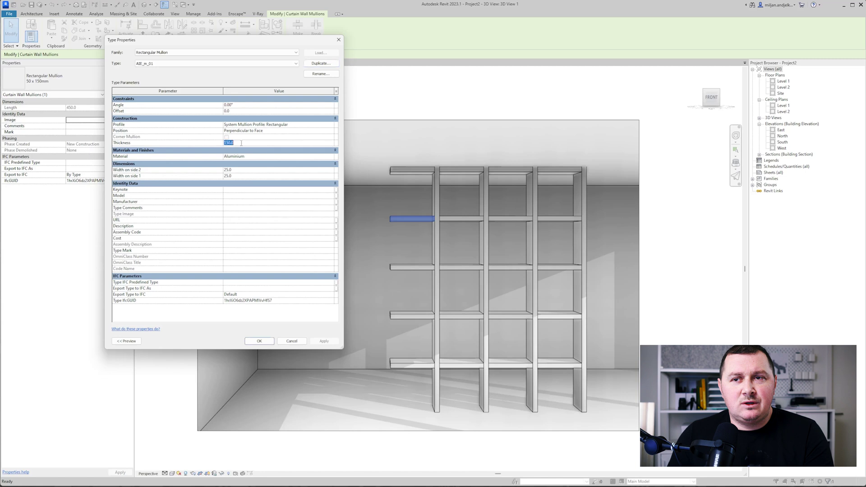
pyautogui.click(241, 170)
pyautogui.write('20')
pyautogui.click(241, 176)
pyautogui.write('2')
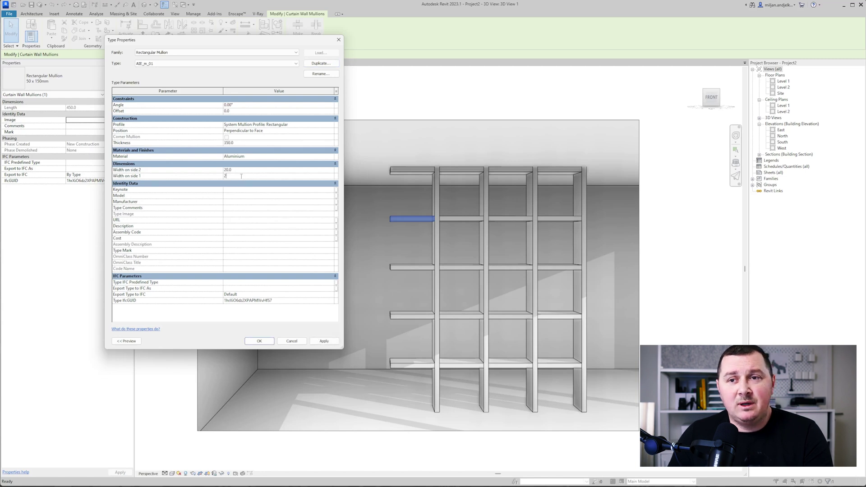
pyautogui.write('0')
# Assign the Wood - Stained material to the AIE_m_01 mullion type and apply the type changes.
pyautogui.click(332, 157)
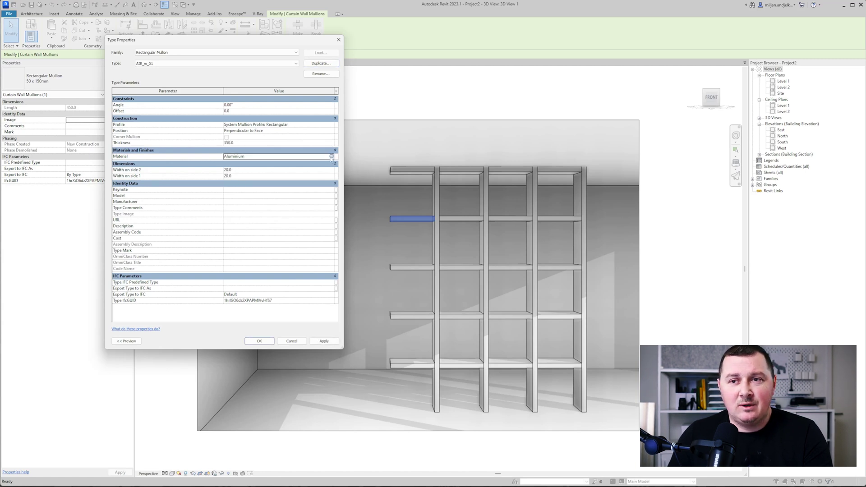
pyautogui.click(331, 157)
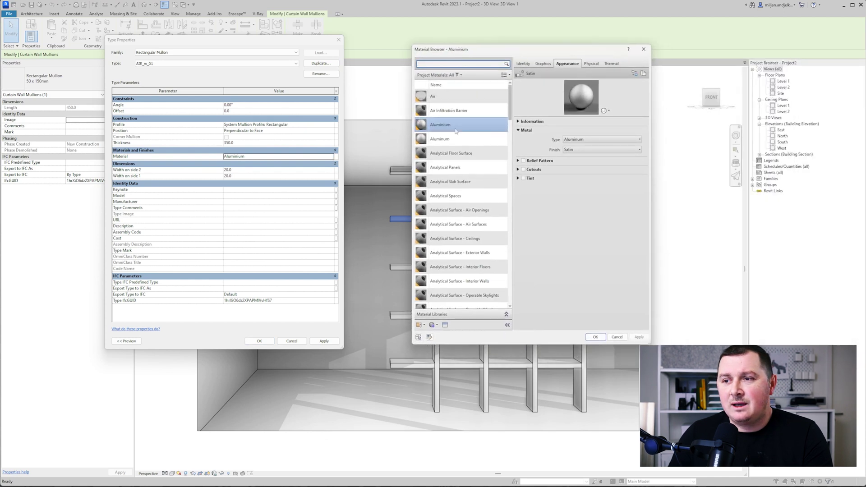
pyautogui.scroll(-10, 455, 131)
pyautogui.click(455, 289)
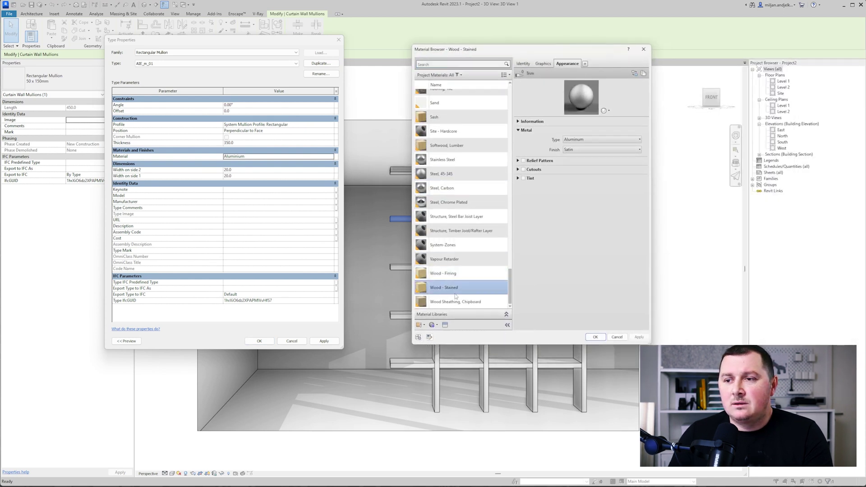
pyautogui.click(595, 338)
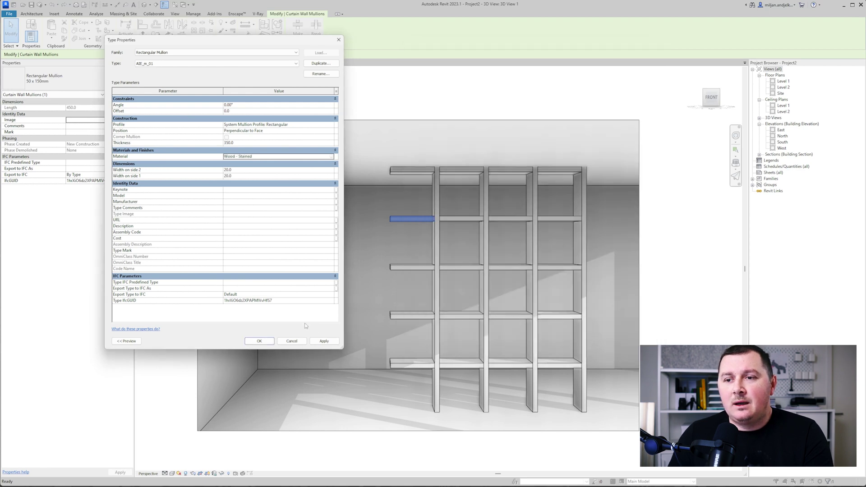
pyautogui.click(324, 341)
pyautogui.click(259, 341)
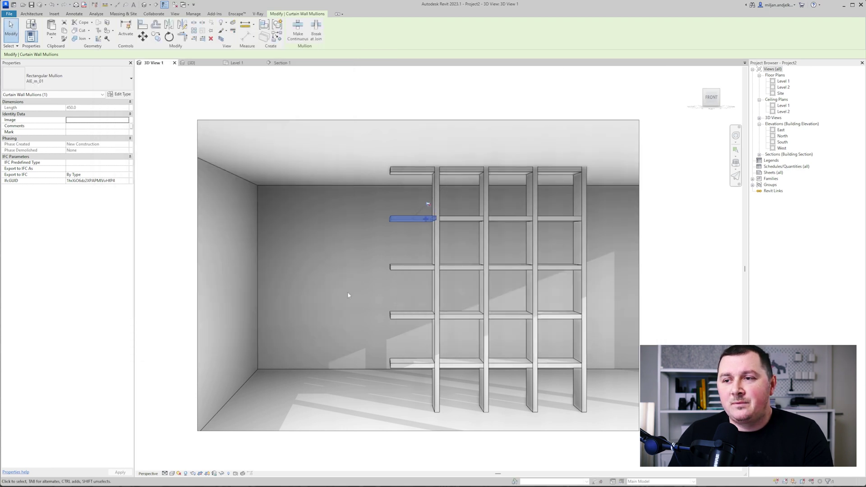
# Set the AIE 01 curtain wall's vertical mullions (interior, border 1 and border 2) to Rectangular Mullion : AIE_m_01.
pyautogui.click(415, 173)
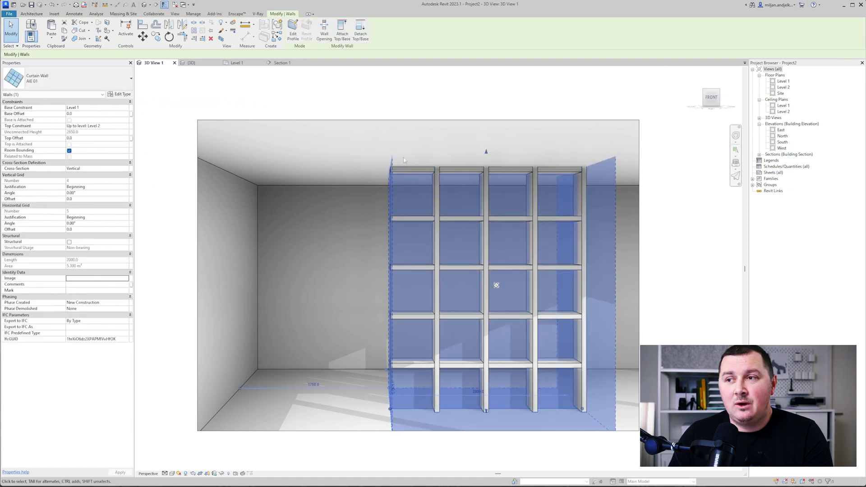
pyautogui.click(118, 94)
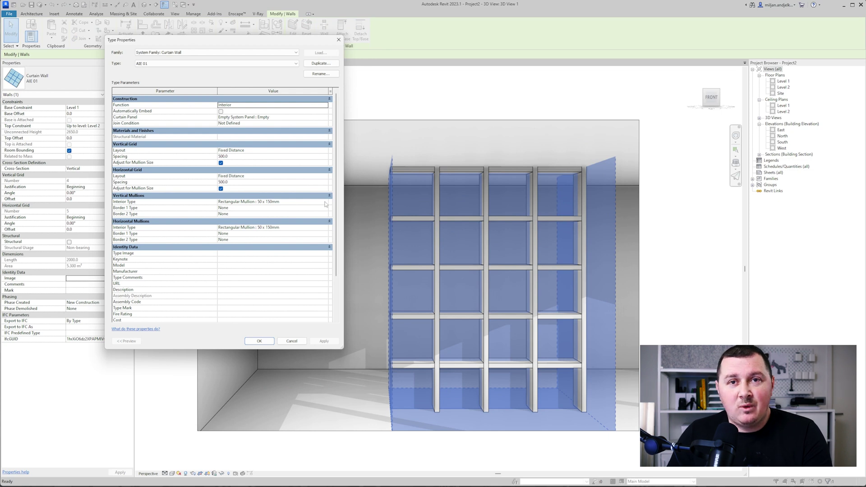
pyautogui.click(324, 202)
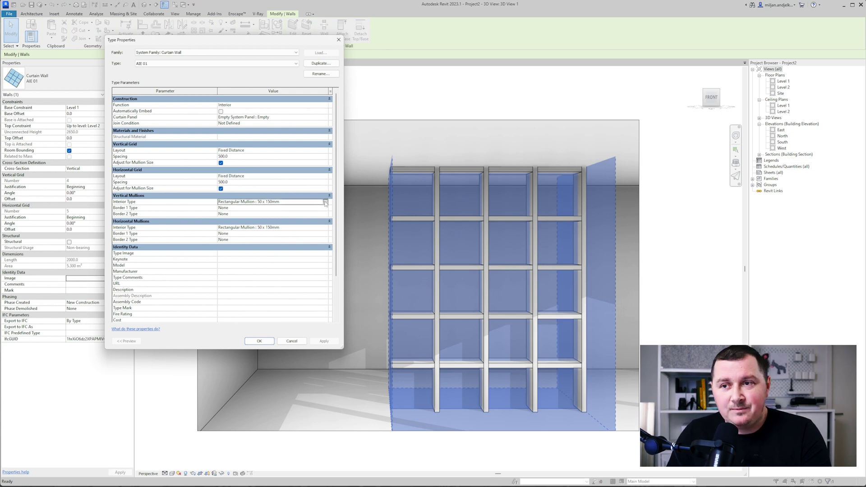
pyautogui.click(325, 202)
pyautogui.click(317, 208)
pyautogui.click(325, 208)
pyautogui.scroll(-1, 304, 230)
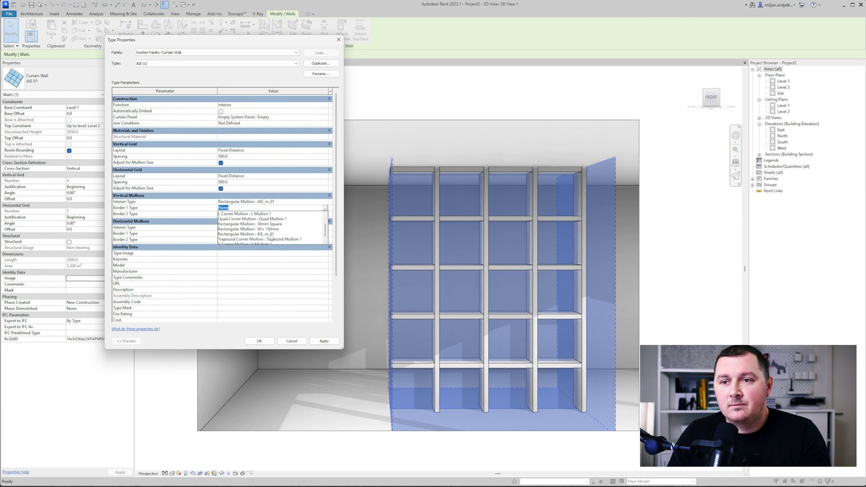
pyautogui.click(293, 236)
pyautogui.click(326, 214)
pyautogui.scroll(-1, 300, 235)
pyautogui.click(265, 242)
# Set the interior and both border types of the horizontal mullions to Rectangular Mullion : AIE_m_01 and apply the type changes.
pyautogui.click(324, 227)
pyautogui.click(268, 259)
pyautogui.click(325, 234)
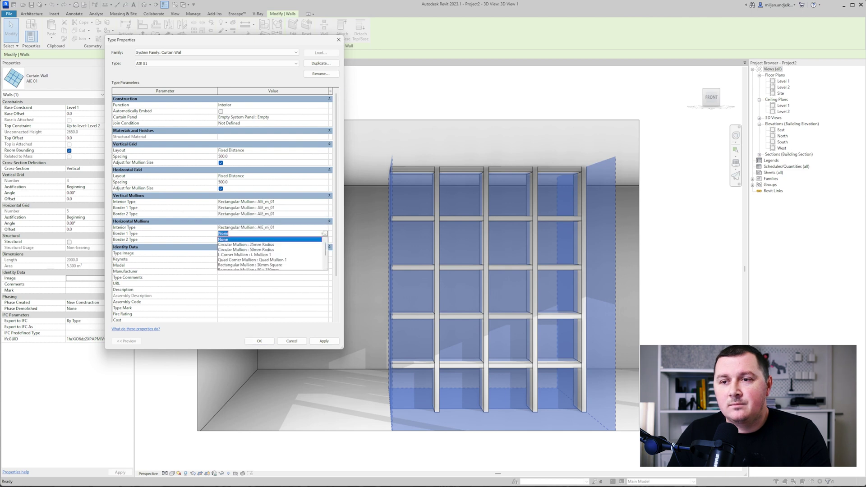
pyautogui.scroll(-1, 299, 261)
pyautogui.click(298, 261)
pyautogui.click(325, 240)
pyautogui.scroll(-1, 280, 269)
pyautogui.click(271, 266)
pyautogui.click(324, 341)
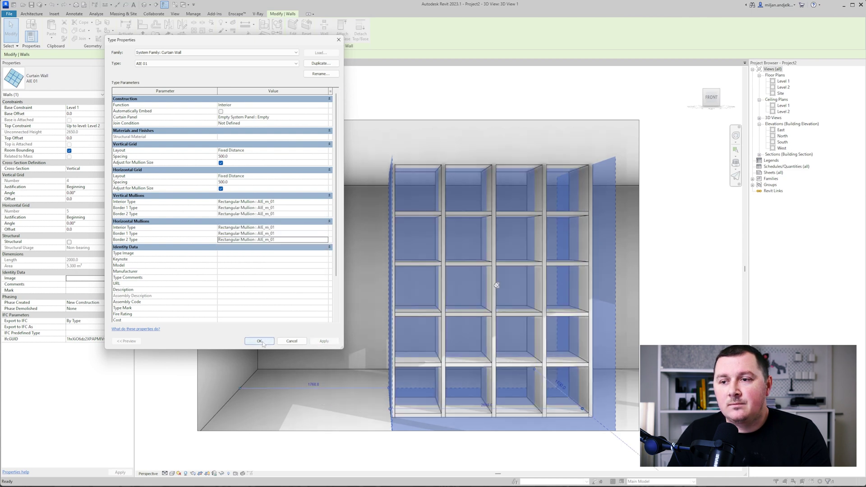
pyautogui.click(260, 341)
# In the Section 1 view, make the curtain wall's top constraint Unconnected with an unconnected height of 2500.
pyautogui.click(367, 163)
pyautogui.click(396, 163)
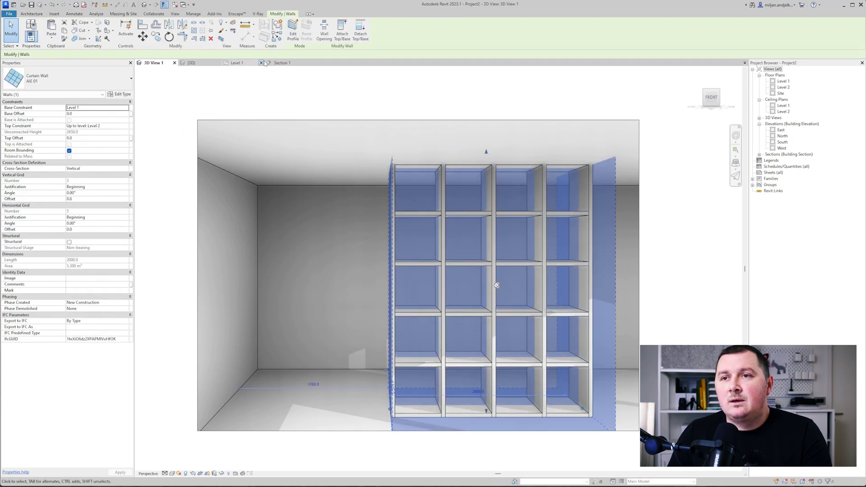
pyautogui.click(283, 63)
pyautogui.scroll(-1, 416, 235)
pyautogui.scroll(3, 416, 235)
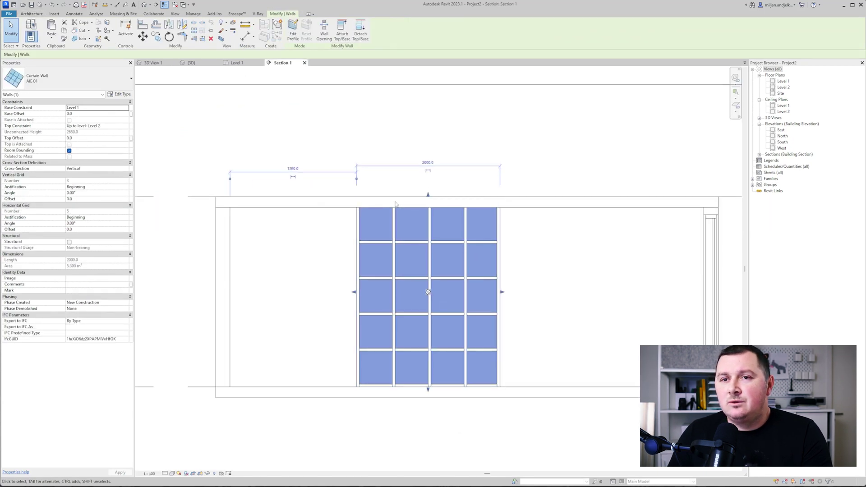
pyautogui.click(122, 127)
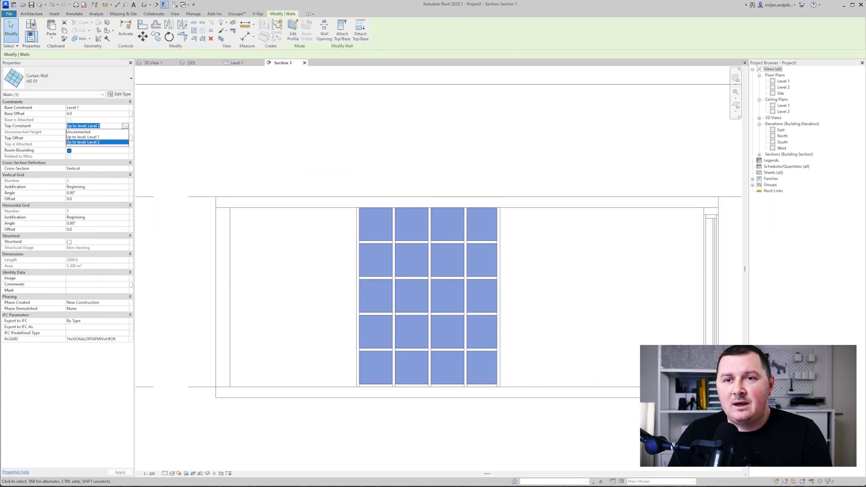
pyautogui.click(97, 132)
pyautogui.click(97, 133)
pyautogui.write('2500.0')
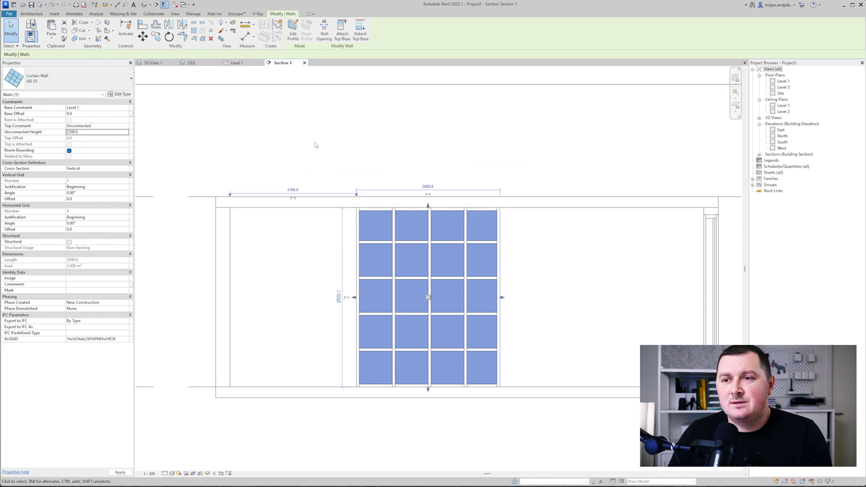
pyautogui.click(316, 146)
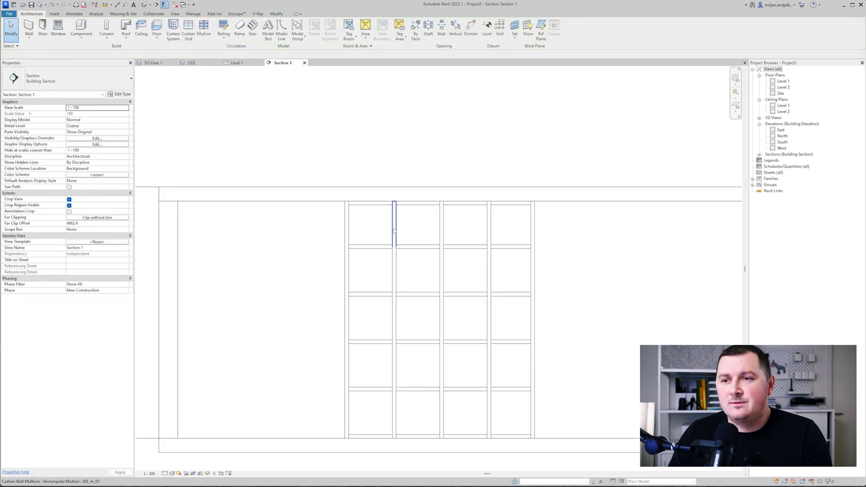
# In 3D View 1, set the AIE 01 curtain wall type's curtain panel to System Panel : Solid.
pyautogui.click(191, 63)
pyautogui.click(155, 62)
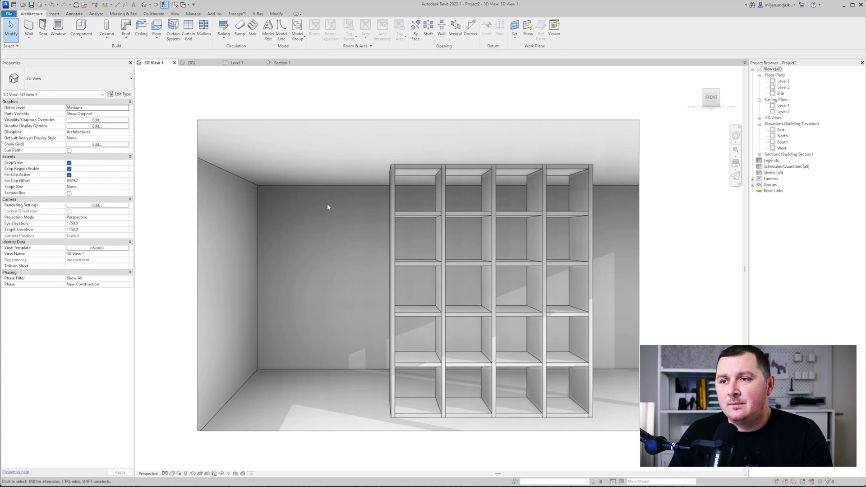
pyautogui.click(389, 179)
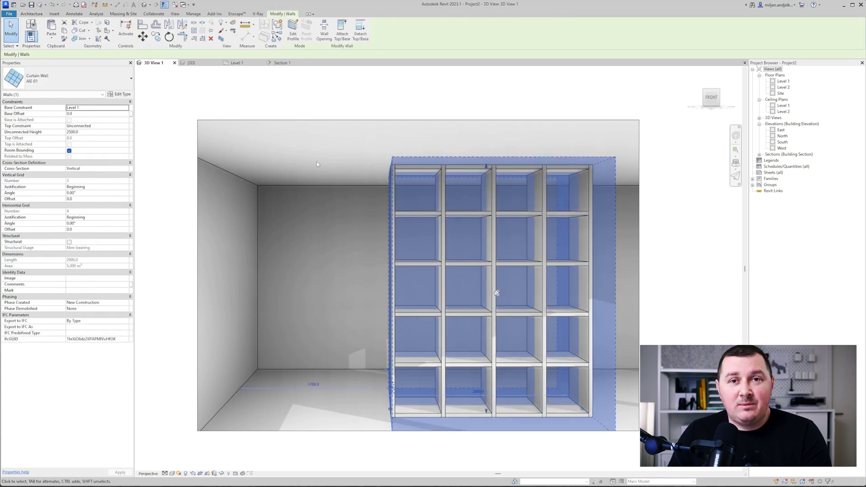
pyautogui.click(119, 94)
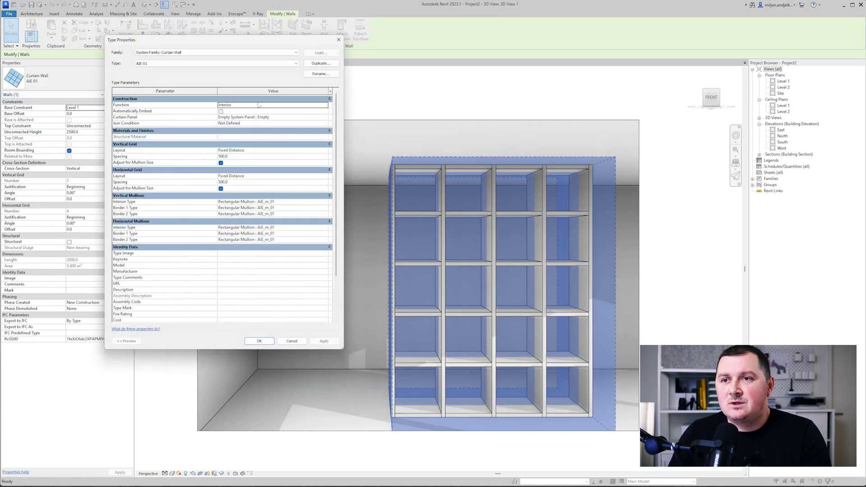
pyautogui.click(317, 118)
pyautogui.click(317, 117)
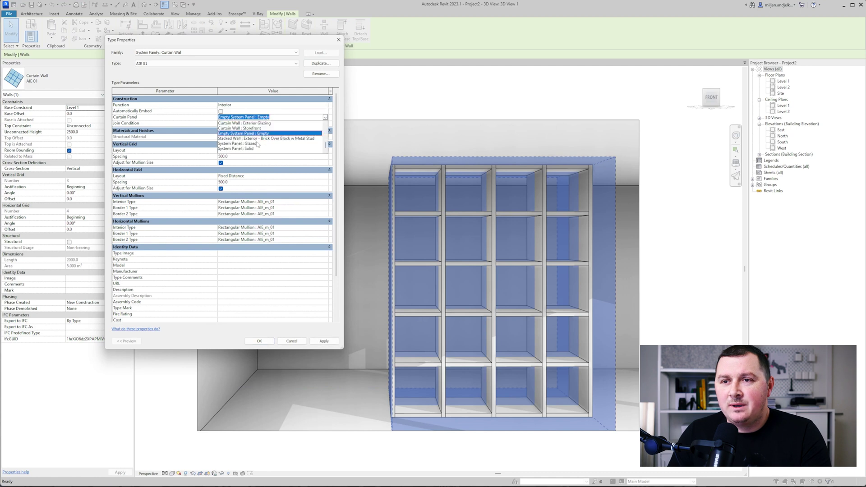
pyautogui.click(252, 149)
pyautogui.click(259, 341)
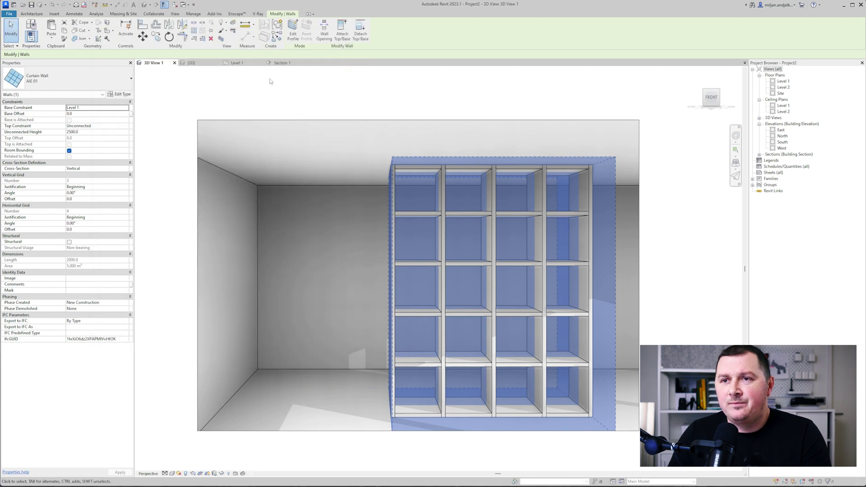
# Select and unpin the leftmost solid panel of the curtain wall in the Level 1 floor plan.
pyautogui.click(245, 64)
pyautogui.press('Escape')
pyautogui.scroll(4, 306, 185)
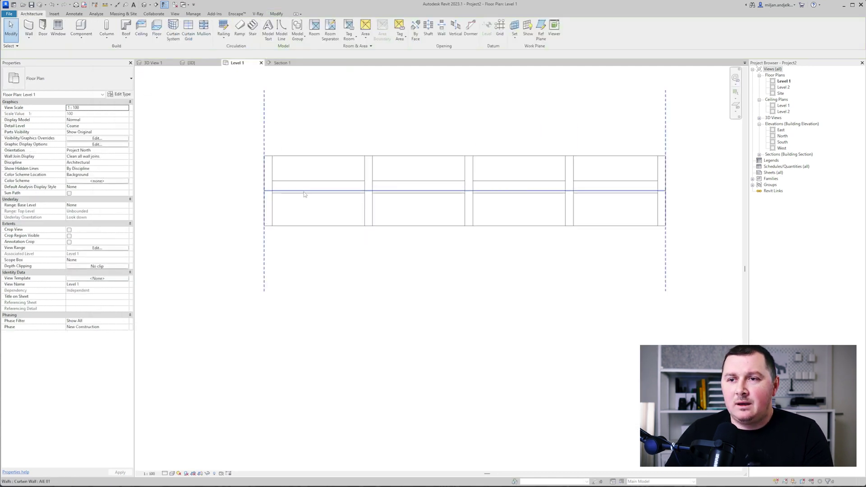
pyautogui.press('Tab')
pyautogui.click(306, 185)
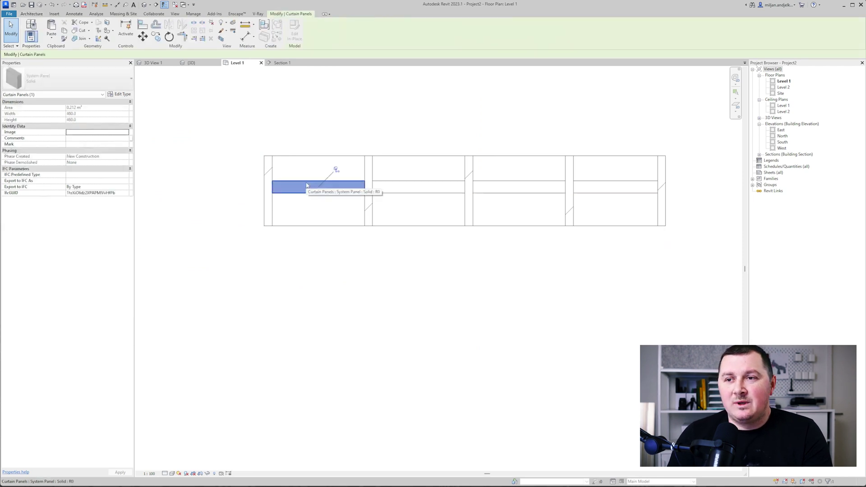
pyautogui.click(335, 170)
pyautogui.moveTo(312, 128); pyautogui.dragTo(289, 122, button='middle')
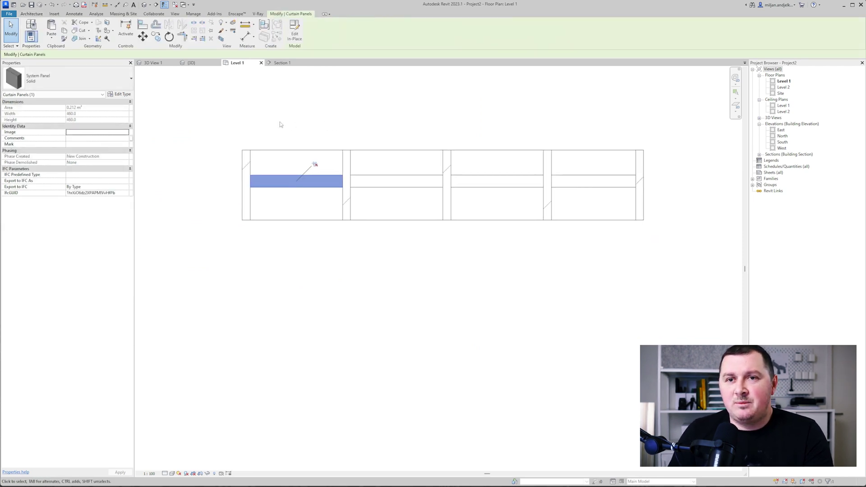
# Duplicate the unpinned panel's Solid type as AIE_p_01.
pyautogui.click(120, 95)
pyautogui.click(320, 64)
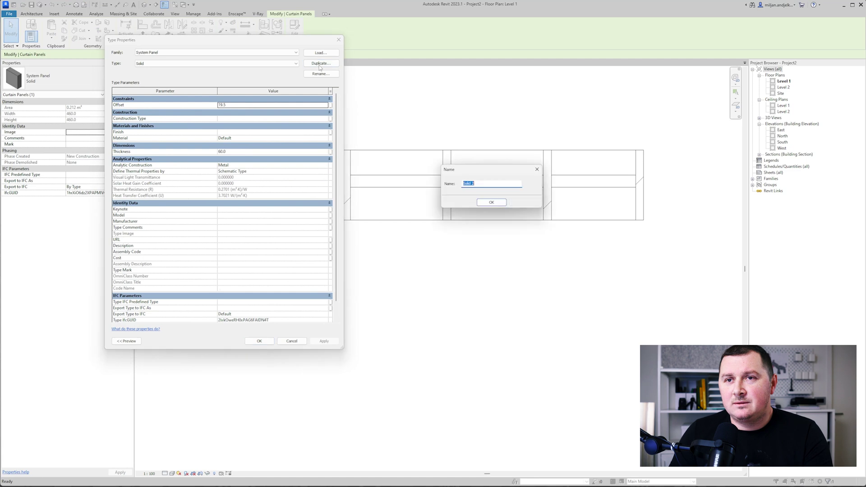
pyautogui.write('AIE_')
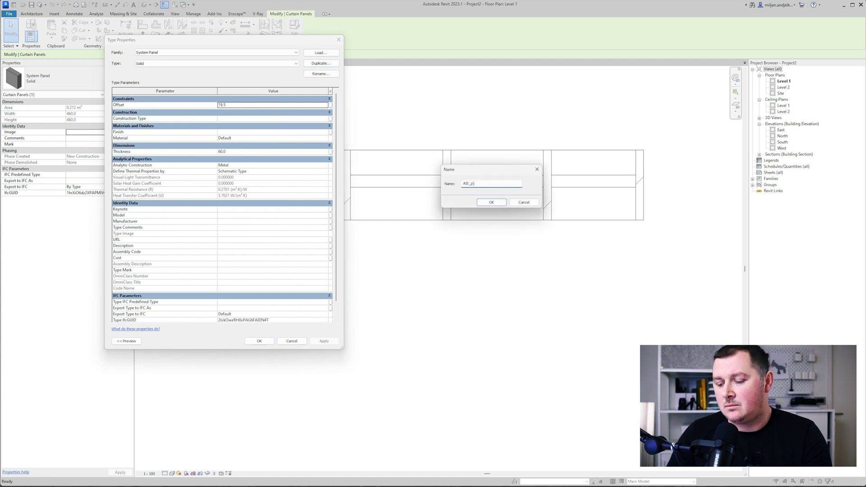
pyautogui.write('p_01')
pyautogui.press('Return')
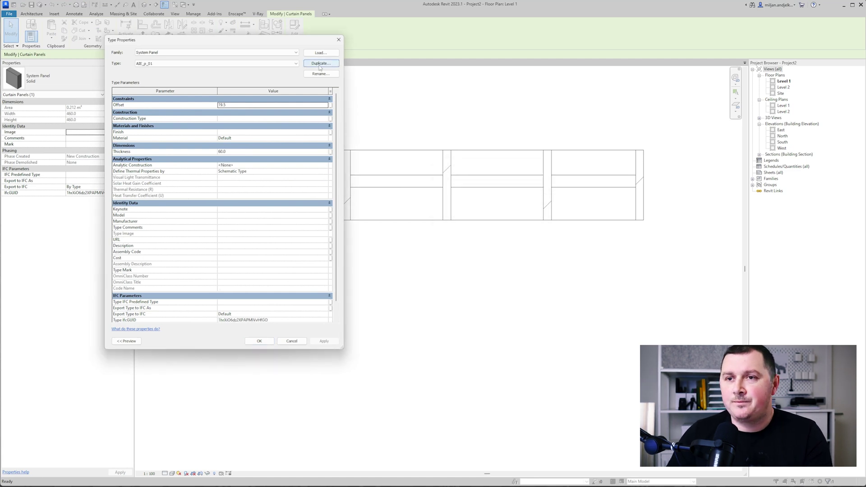
# Set the AIE_p_01 panel type's thickness to 20.
pyautogui.click(230, 104)
pyautogui.write('19.5')
pyautogui.click(262, 151)
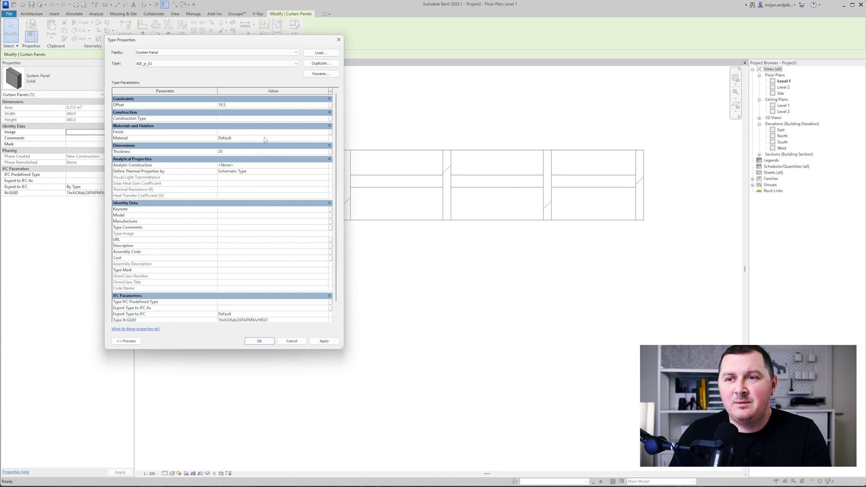
pyautogui.write('20')
# Assign the Wood - Stained material to the AIE_p_01 panel type.
pyautogui.click(326, 139)
pyautogui.click(325, 138)
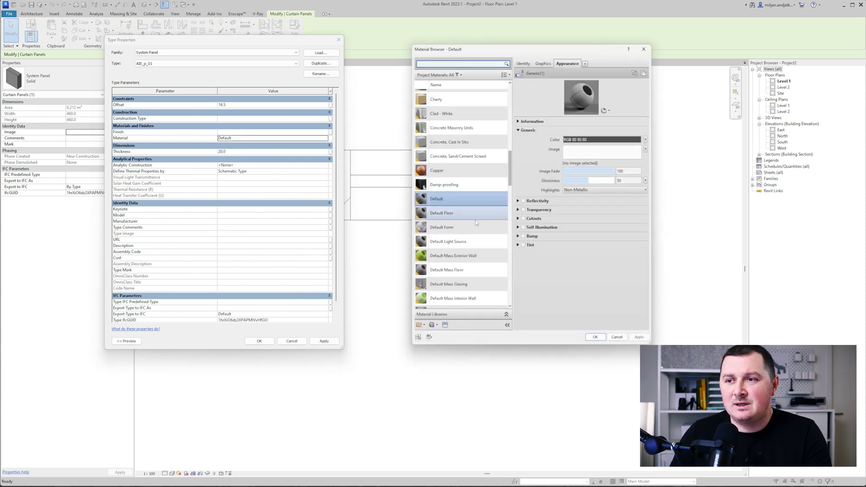
pyautogui.scroll(-10, 473, 233)
pyautogui.click(451, 287)
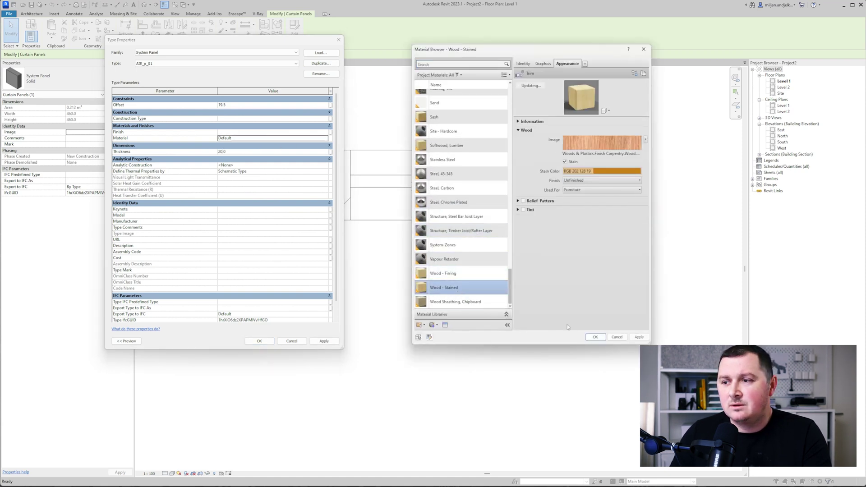
pyautogui.click(595, 337)
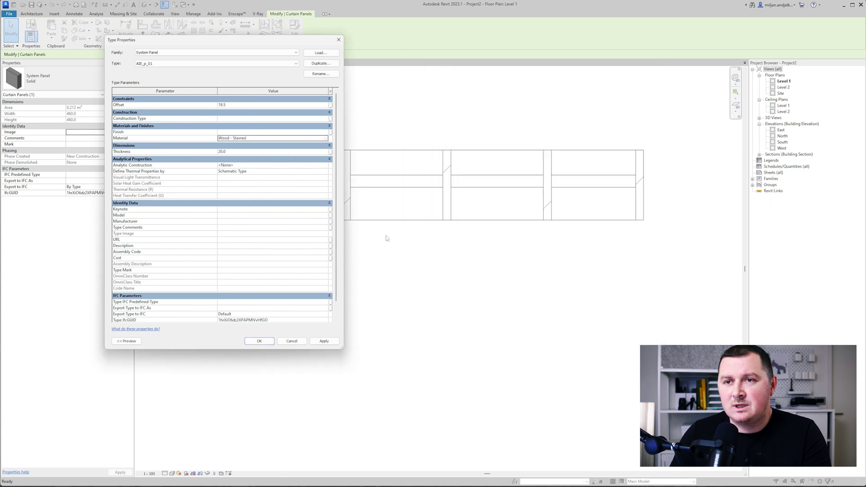
# Set the AIE_p_01 panel type's offset to 185, apply the changes, and pin the panel again.
pyautogui.click(245, 104)
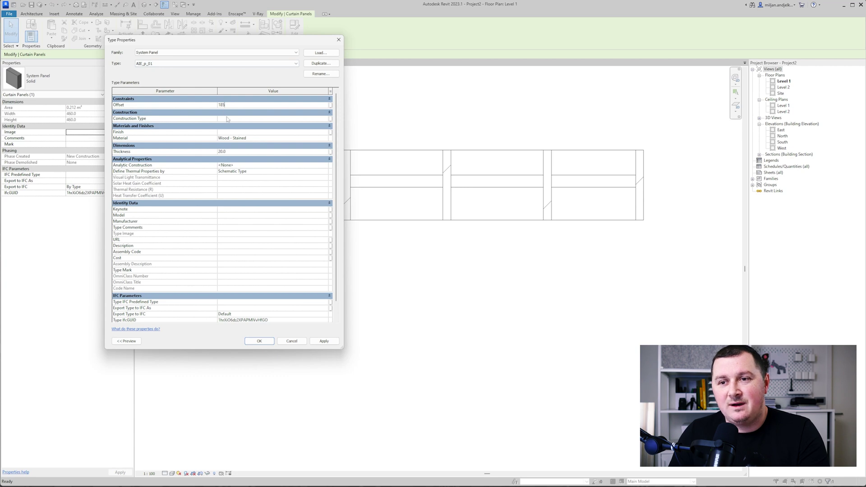
pyautogui.click(265, 345)
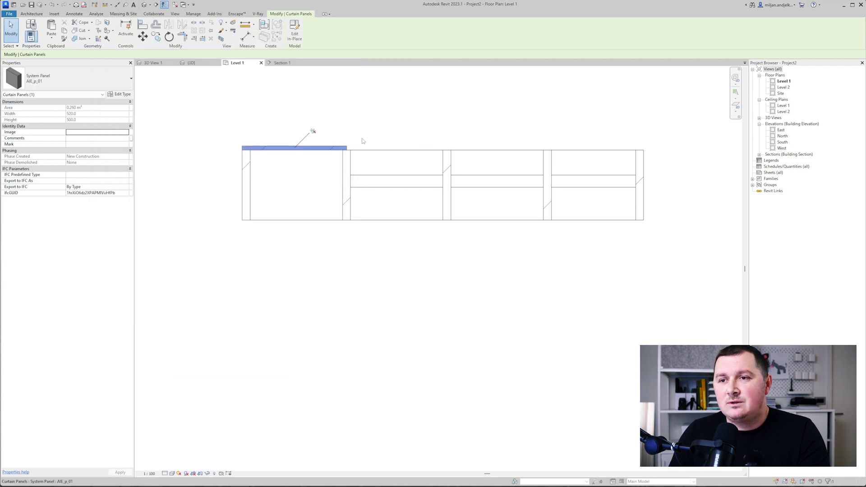
pyautogui.click(313, 132)
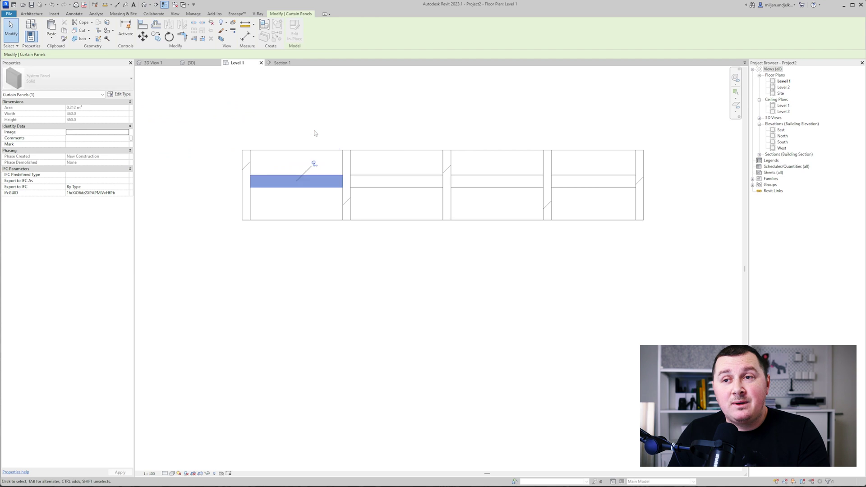
pyautogui.click(307, 130)
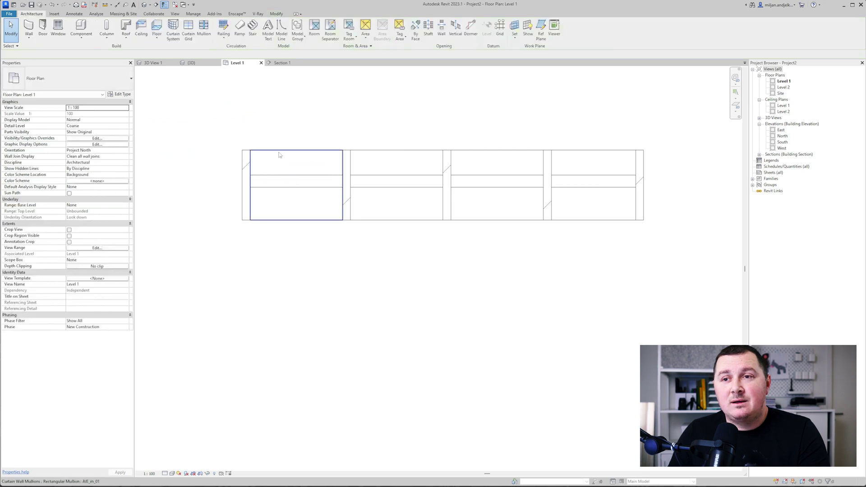
# Set the AIE 01 curtain wall type's panel to System Panel : AIE_p_01 and its join condition to Border and Vertical Grid Continuous.
pyautogui.click(260, 186)
pyautogui.click(123, 94)
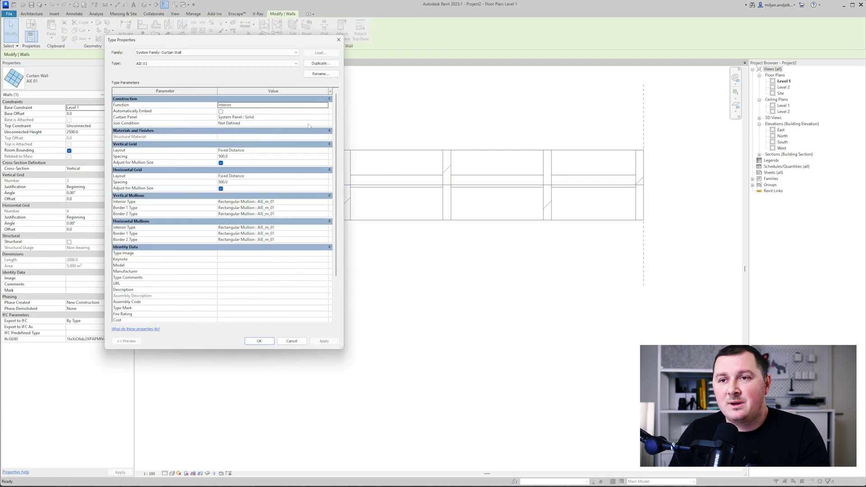
pyautogui.click(323, 117)
pyautogui.click(251, 142)
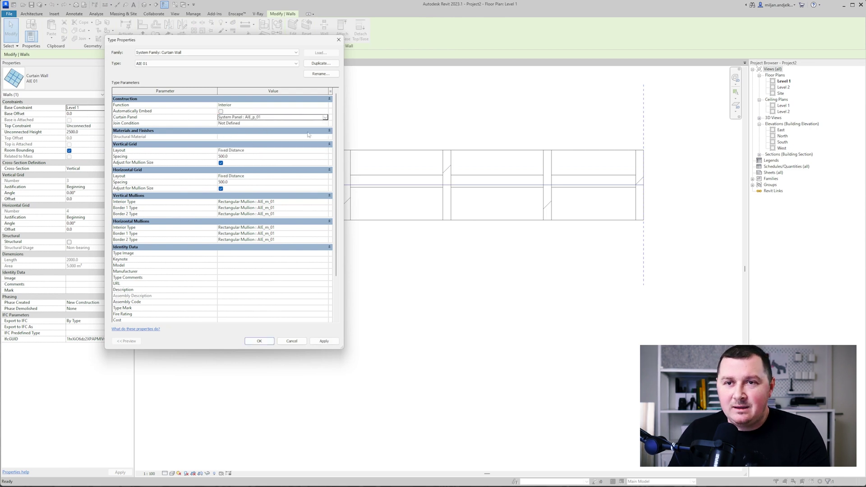
pyautogui.click(325, 124)
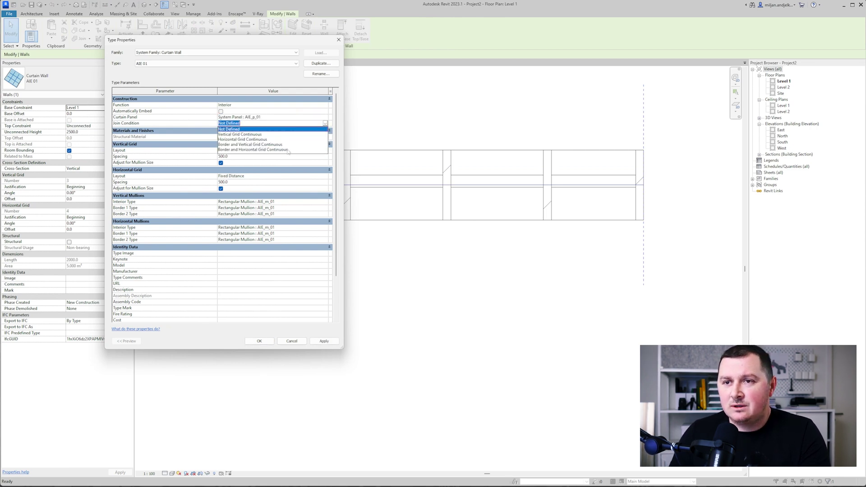
pyautogui.click(247, 145)
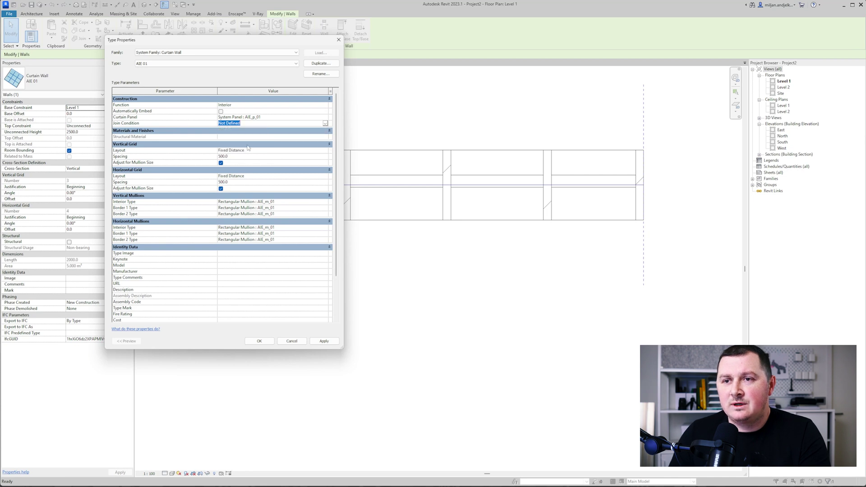
pyautogui.click(260, 341)
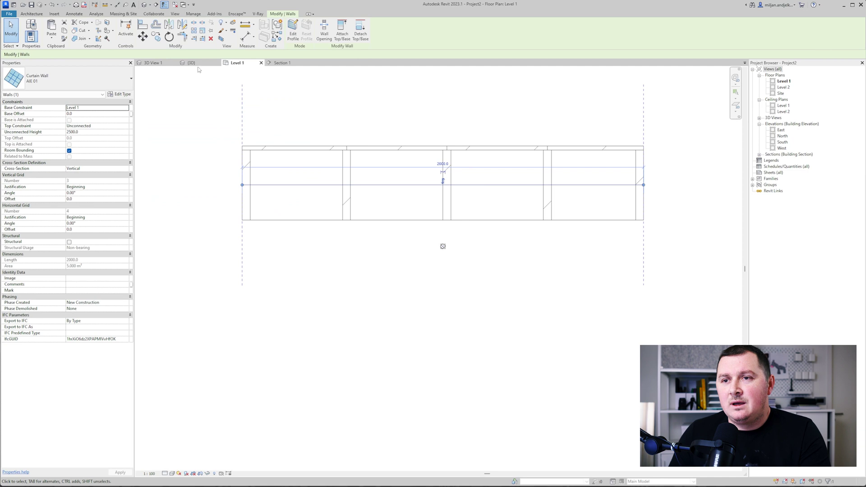
# On the Level 1 plan, add a vertical detail line offset 1800 from the inner face of the room's left wall.
pyautogui.click(153, 64)
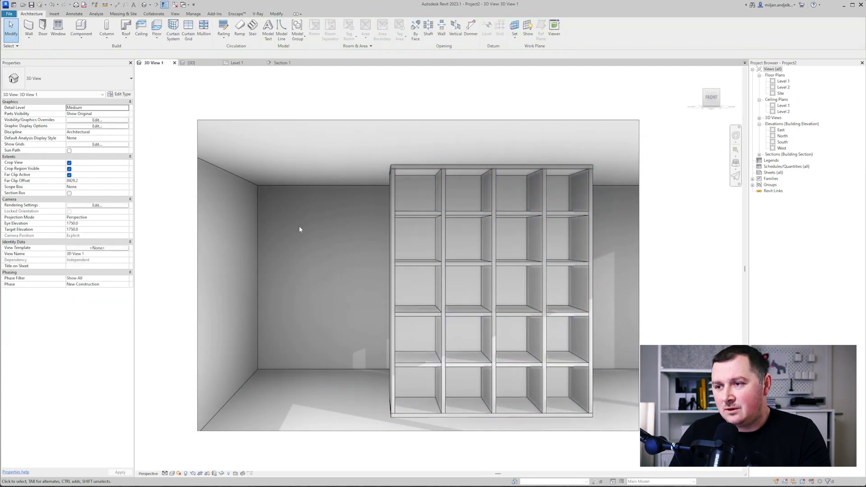
pyautogui.click(236, 62)
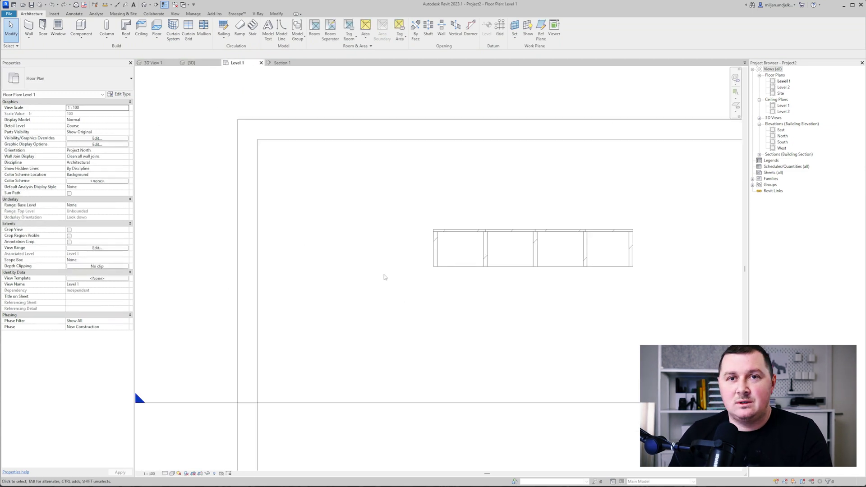
pyautogui.press('d')
pyautogui.press('l')
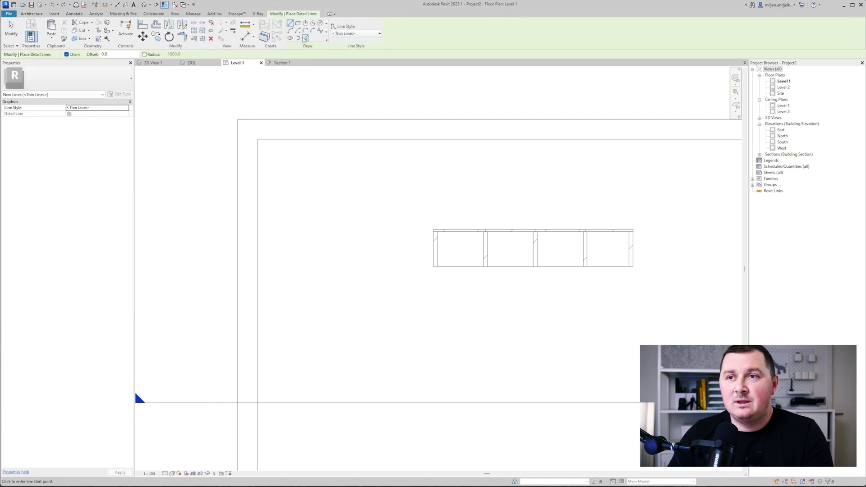
pyautogui.moveTo(92, 55); pyautogui.dragTo(36, 61)
pyautogui.write('1800')
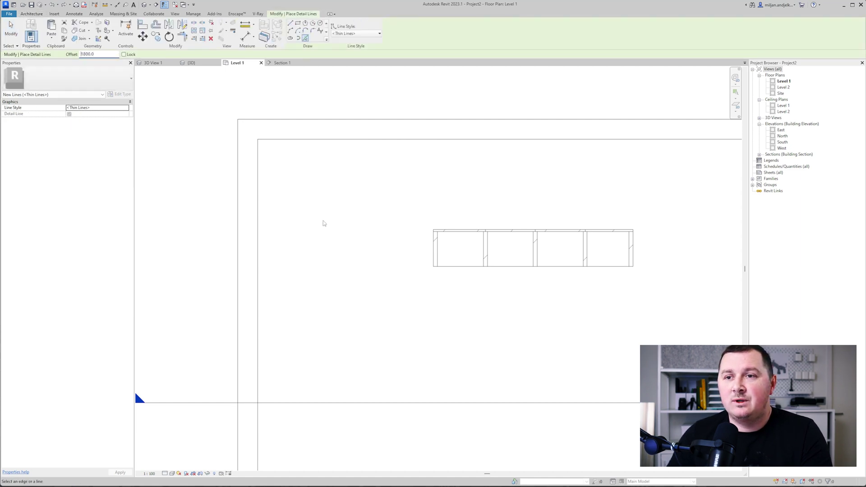
pyautogui.click(259, 208)
pyautogui.press('Escape')
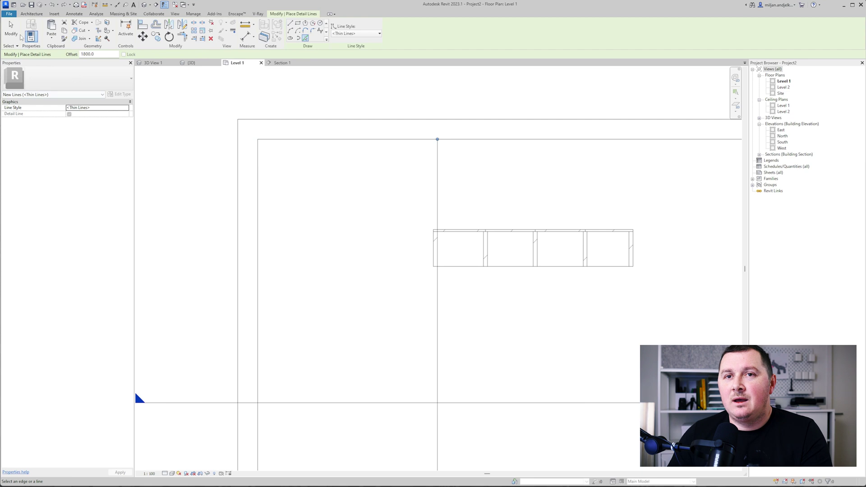
# Move the shelving wall so its upper-left corner sits where the detail line meets the back wall's inner face.
pyautogui.click(459, 251)
pyautogui.scroll(4, 460, 245)
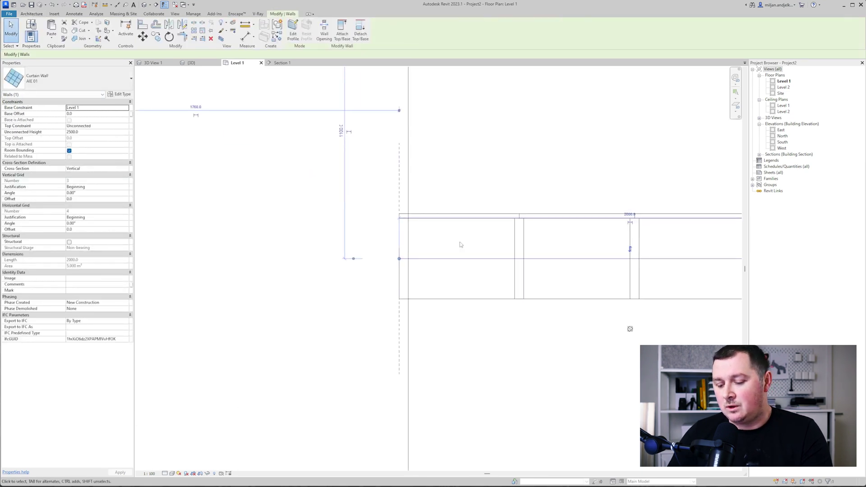
pyautogui.press('v')
pyautogui.click(400, 214)
pyautogui.scroll(-2, 408, 229)
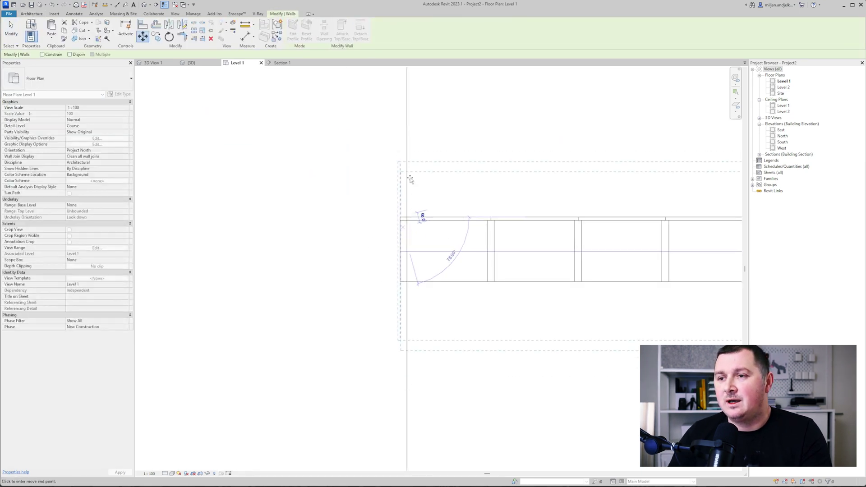
pyautogui.moveTo(421, 79); pyautogui.dragTo(424, 220, button='middle')
pyautogui.scroll(1, 425, 220)
pyautogui.scroll(3, 406, 208)
pyautogui.click(392, 194)
pyautogui.scroll(-5, 406, 253)
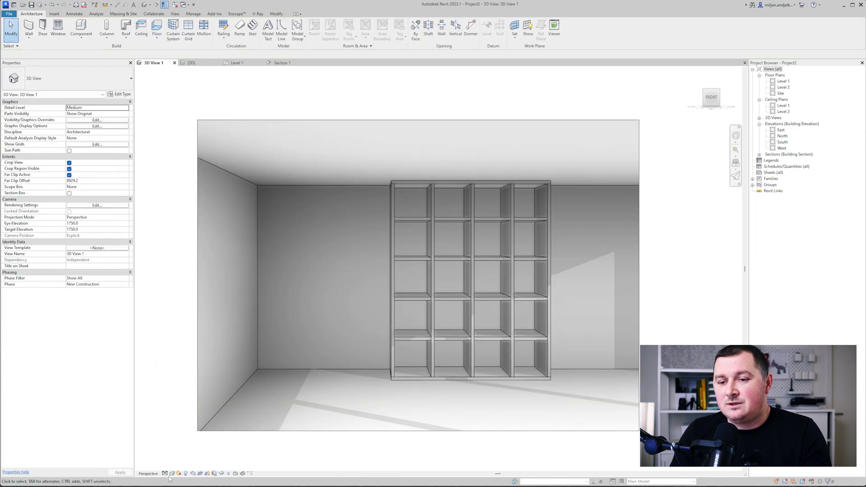
# Show 3D View 1 in the Realistic visual style and compare the shelving with the reference interior photo.
pyautogui.click(171, 474)
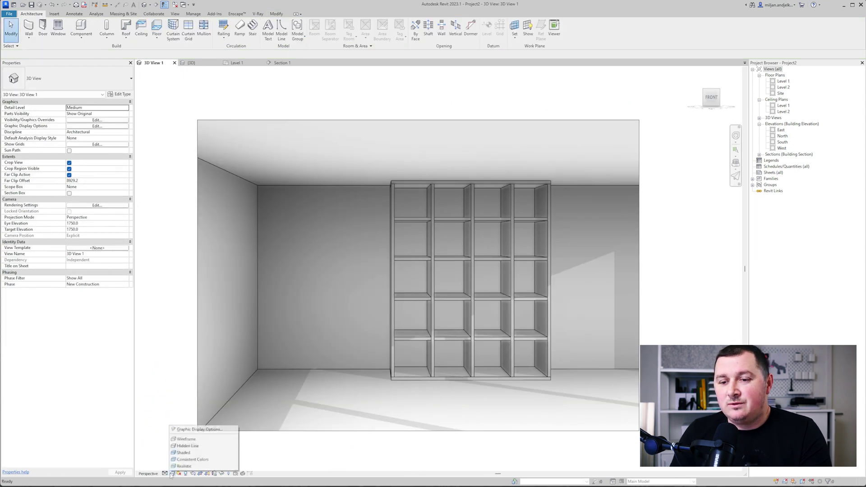
pyautogui.click(189, 464)
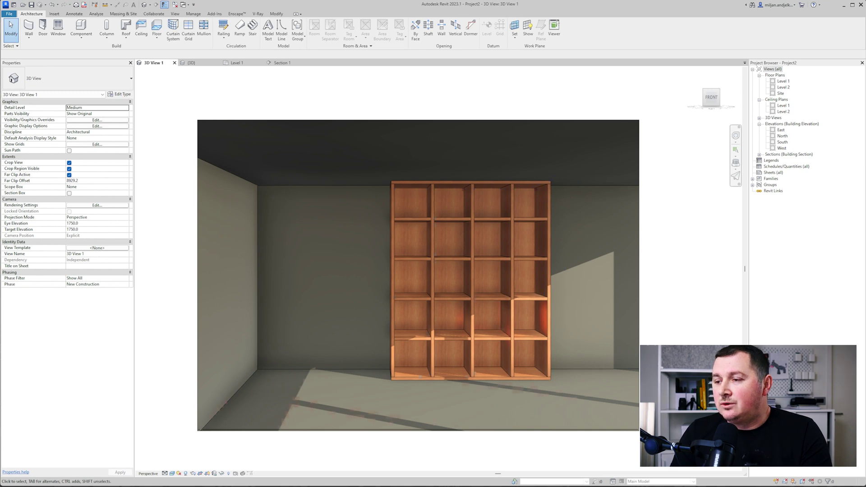
pyautogui.hotkey('alt', 'Tab')
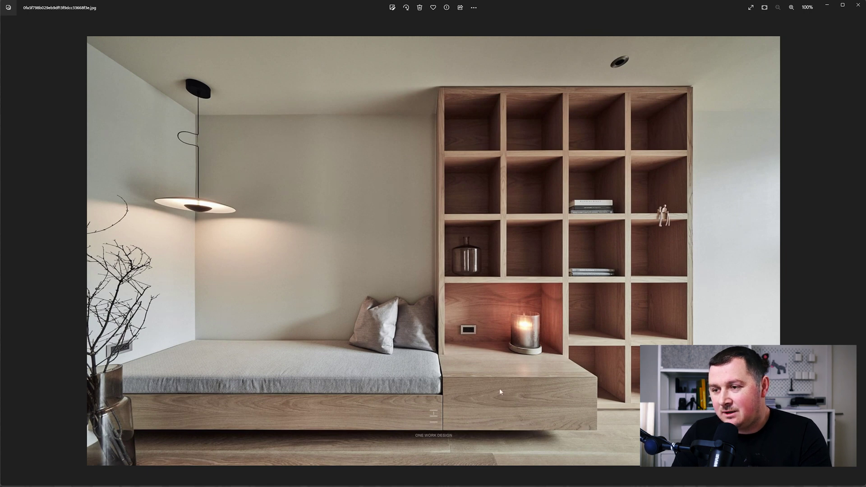
pyautogui.hotkey('alt', 'Tab')
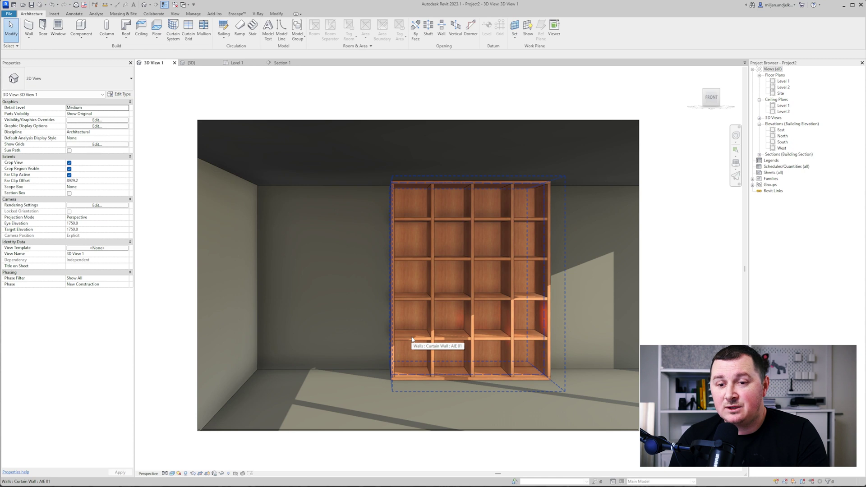
# Delete the horizontal mullions between the lowest two shelf rows in the first two columns from the left.
pyautogui.press('Tab')
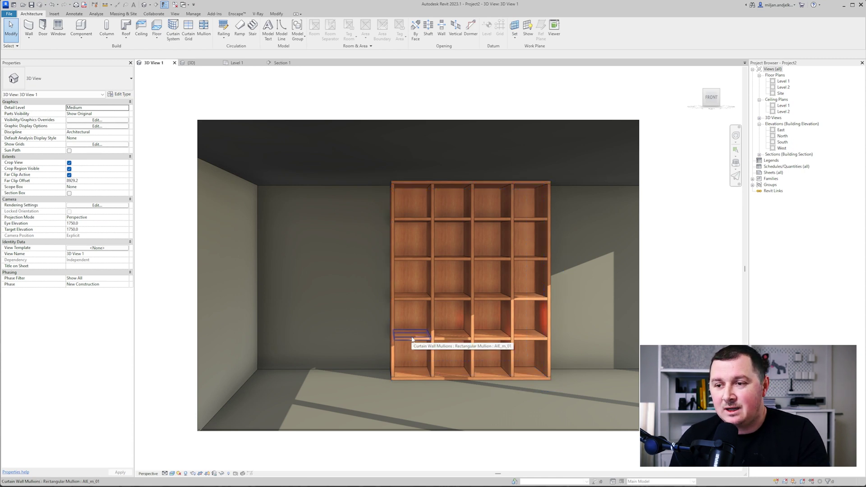
pyautogui.click(412, 339)
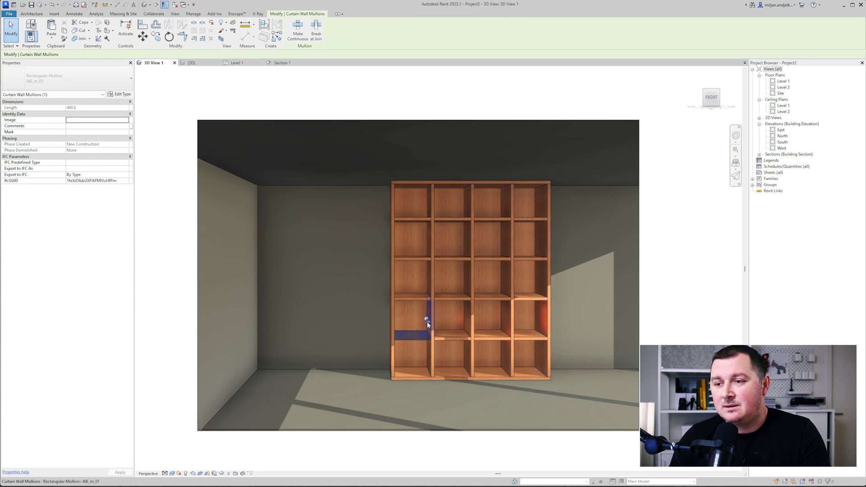
pyautogui.press('Delete')
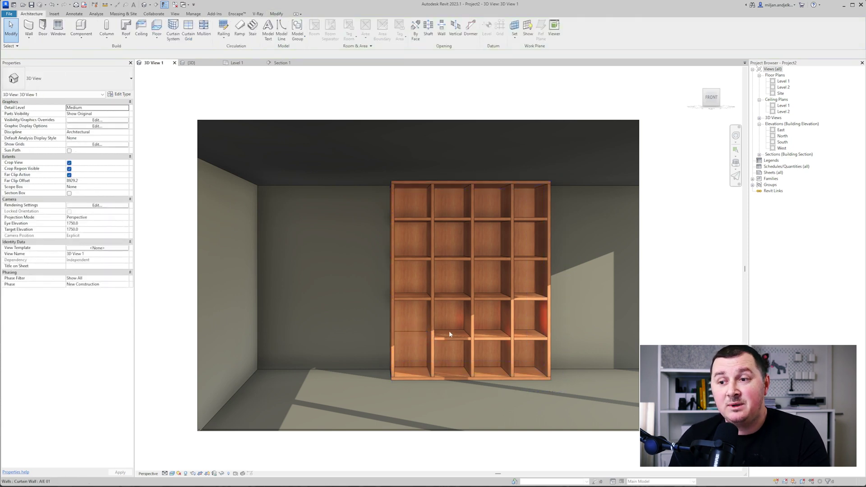
pyautogui.click(445, 337)
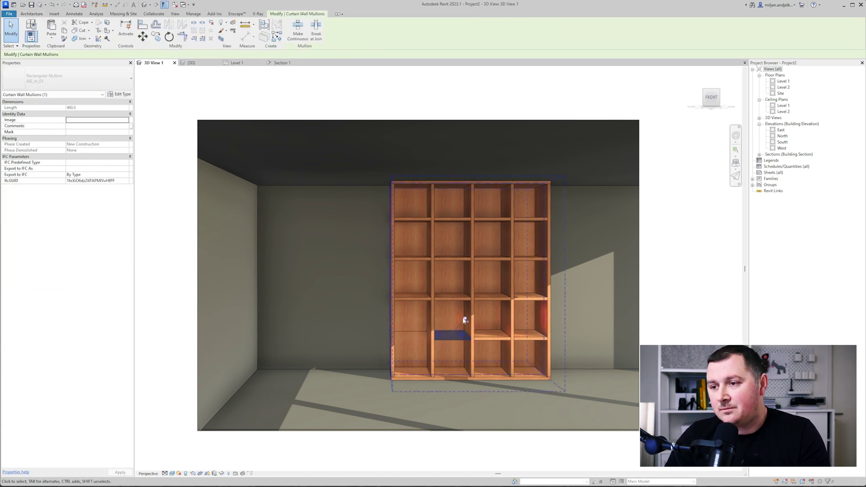
pyautogui.press('Delete')
# Delete the vertical mullions dividing the first two columns in the lowest two shelf rows.
pyautogui.click(446, 303)
pyautogui.click(447, 303)
pyautogui.press('Delete')
pyautogui.click(433, 349)
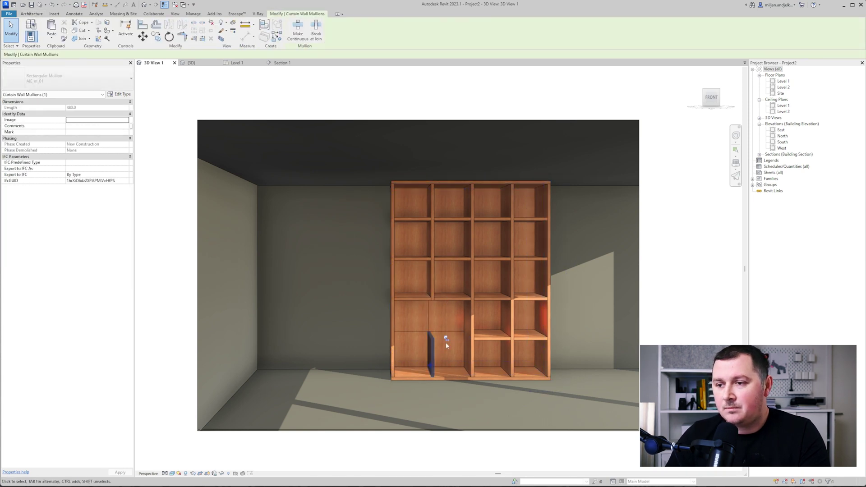
pyautogui.click(447, 342)
pyautogui.click(433, 348)
pyautogui.click(433, 350)
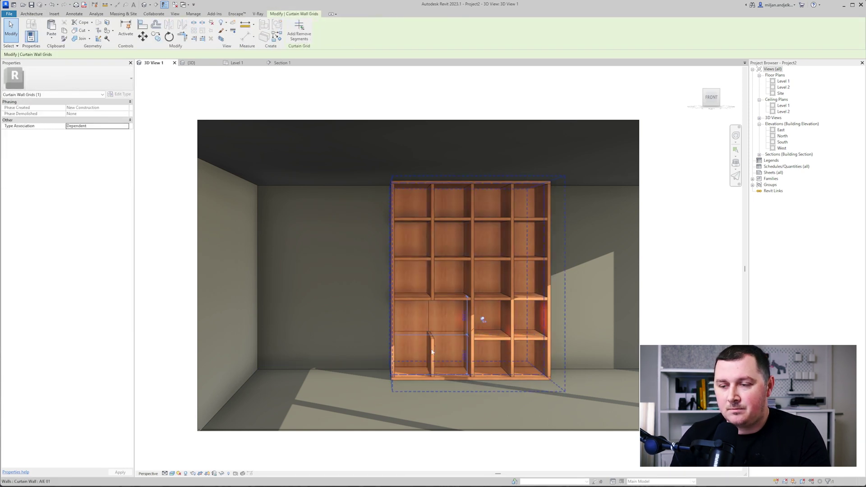
pyautogui.press('Delete')
# Delete the base mullions under the first two columns and the lowest segment of the shelving's left side mullion.
pyautogui.click(447, 378)
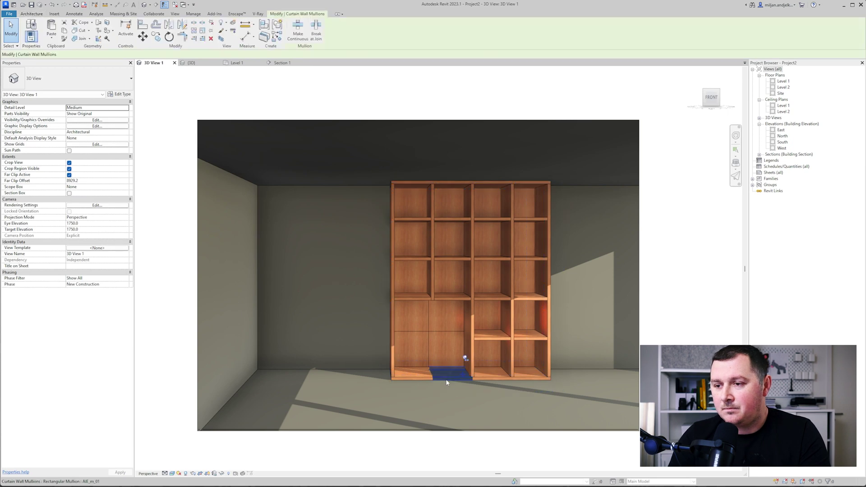
pyautogui.press('Delete')
pyautogui.click(429, 379)
pyautogui.press('Delete')
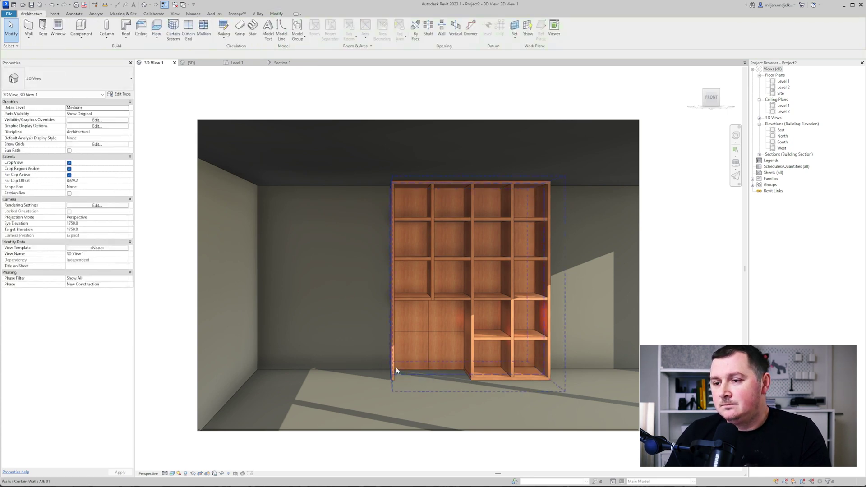
pyautogui.click(397, 366)
pyautogui.press('Delete')
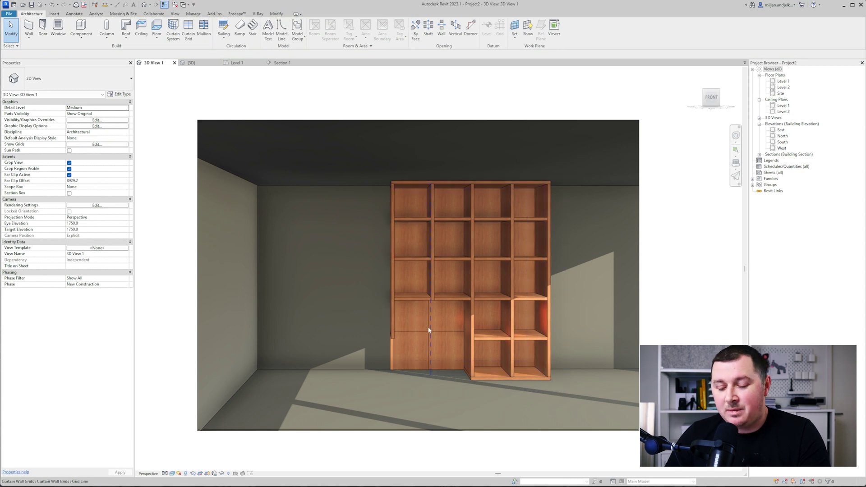
# Hide the joint lines between the four exposed back panels using Linework with the <Invisible lines> style.
pyautogui.click(273, 15)
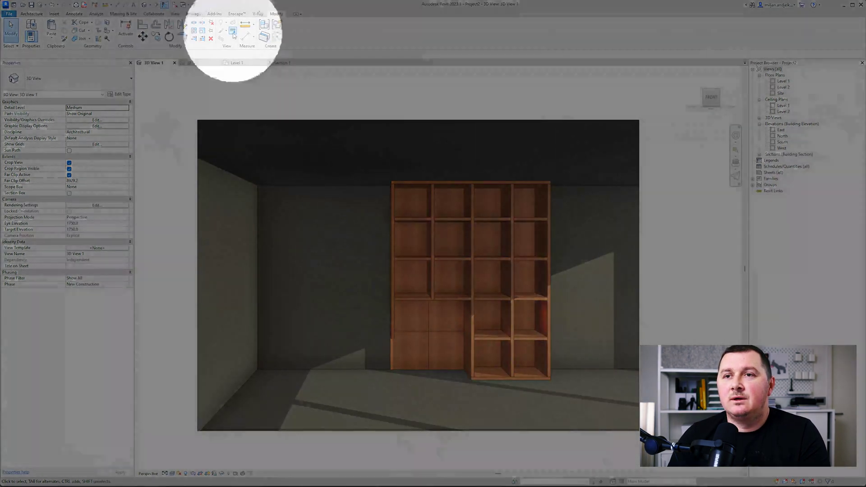
pyautogui.click(233, 32)
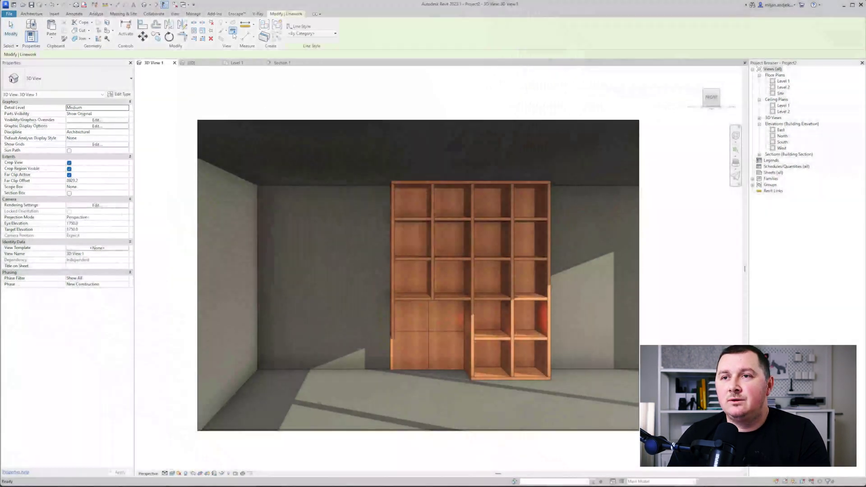
pyautogui.click(311, 33)
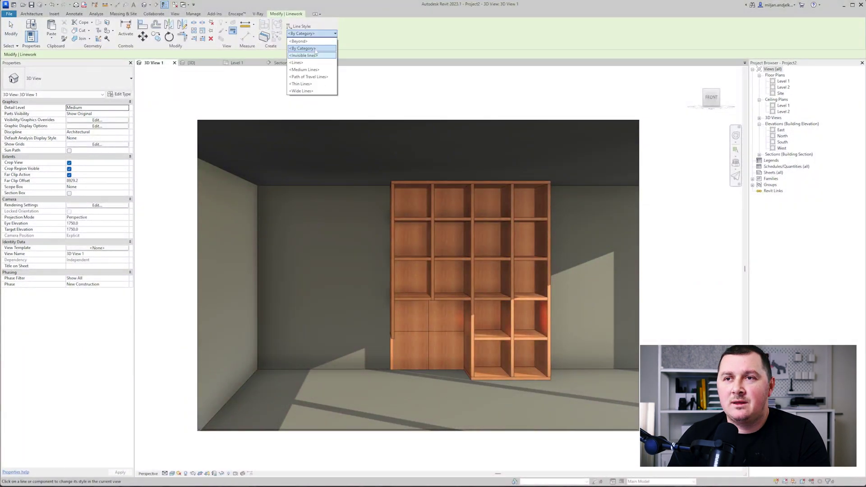
pyautogui.click(305, 55)
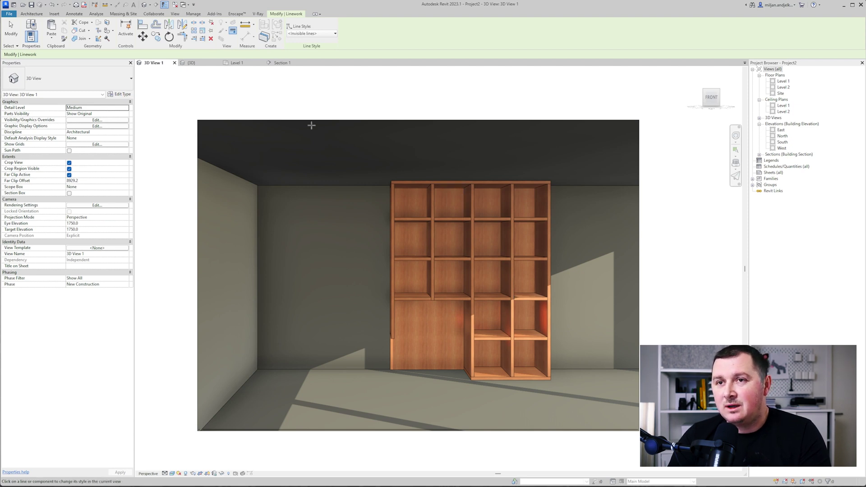
pyautogui.click(17, 34)
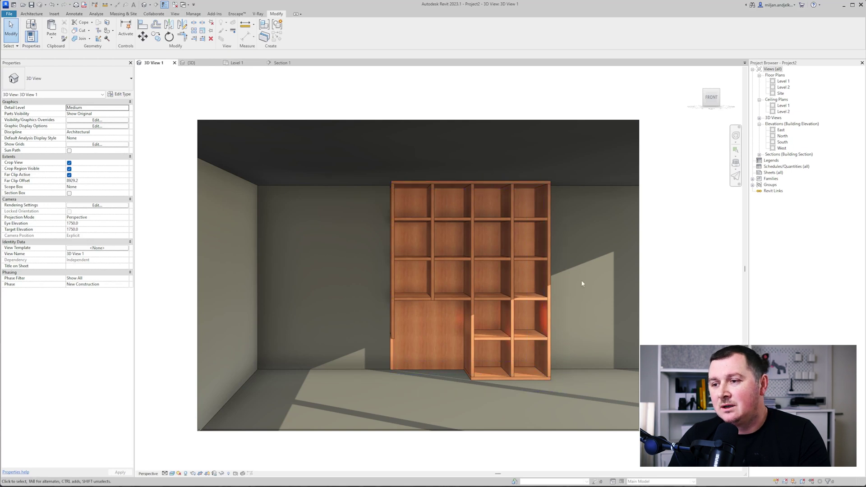
# Stretch the shelving wall's right end on the Level 1 plan to a length of about 2260 mm and return to 3D View 1.
pyautogui.click(239, 65)
pyautogui.click(551, 220)
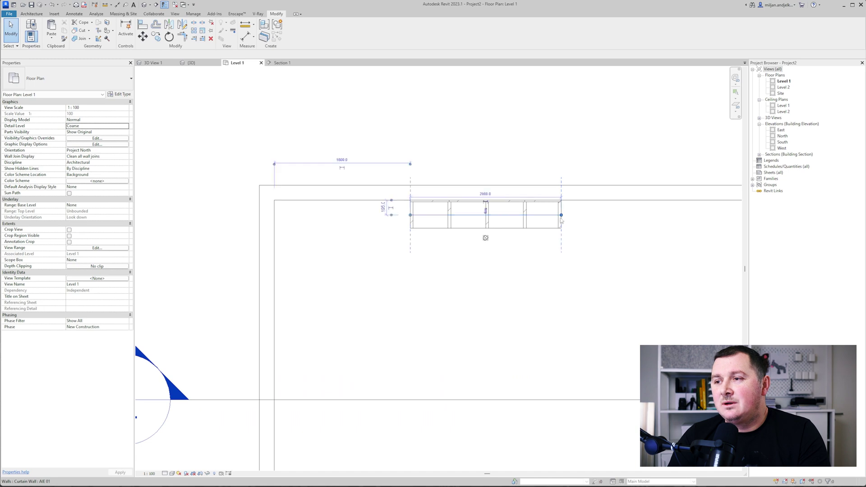
pyautogui.moveTo(563, 219); pyautogui.dragTo(583, 219)
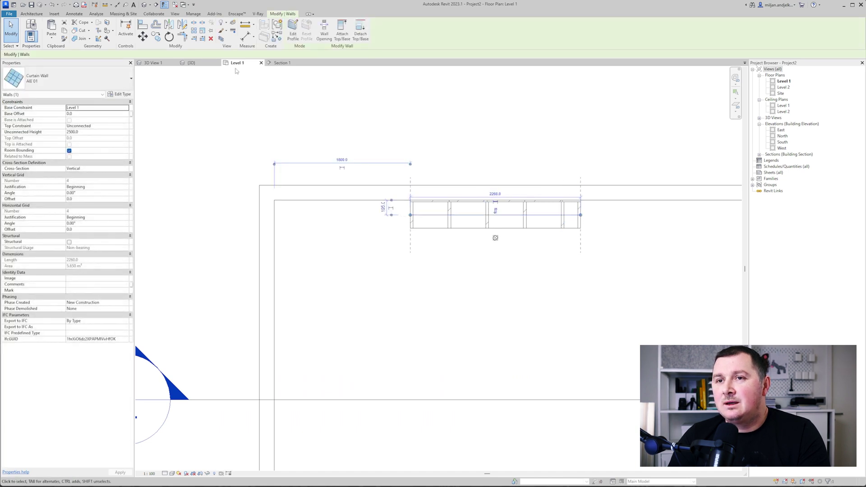
pyautogui.click(154, 63)
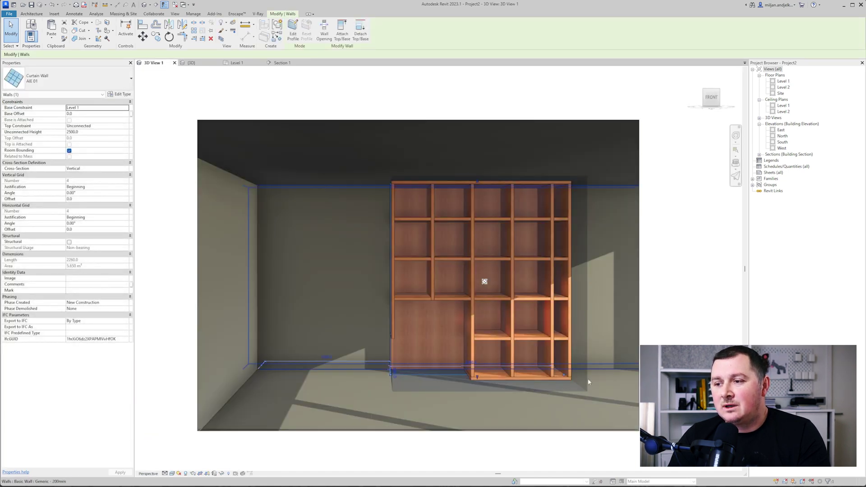
pyautogui.press('Escape')
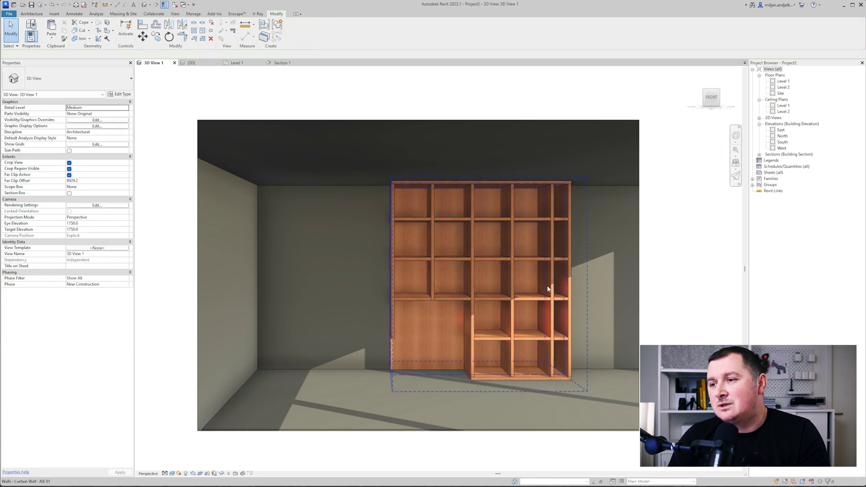
# Set the AIE 01 curtain wall type's vertical grid layout to Maximum Spacing with a spacing of 600, and apply the changes.
pyautogui.click(518, 184)
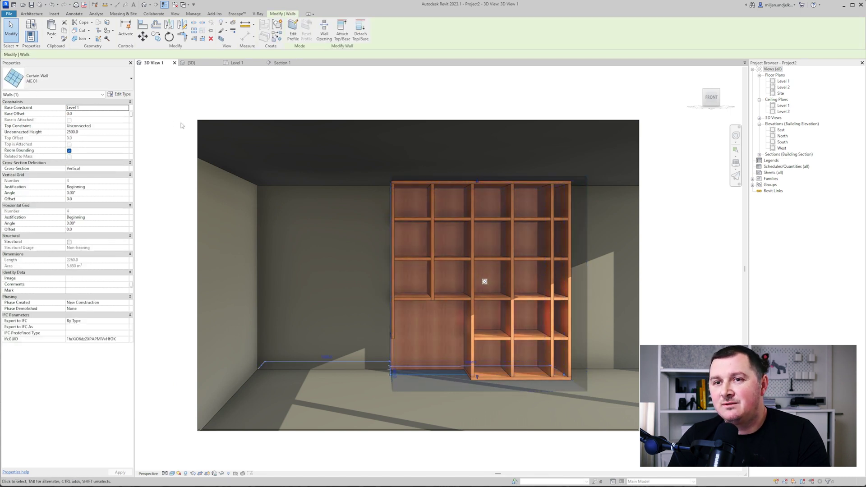
pyautogui.click(120, 94)
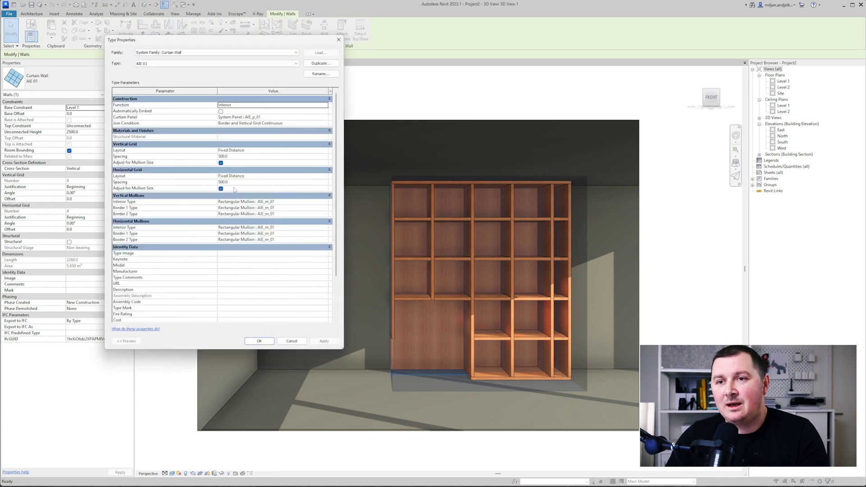
pyautogui.click(325, 151)
pyautogui.click(239, 172)
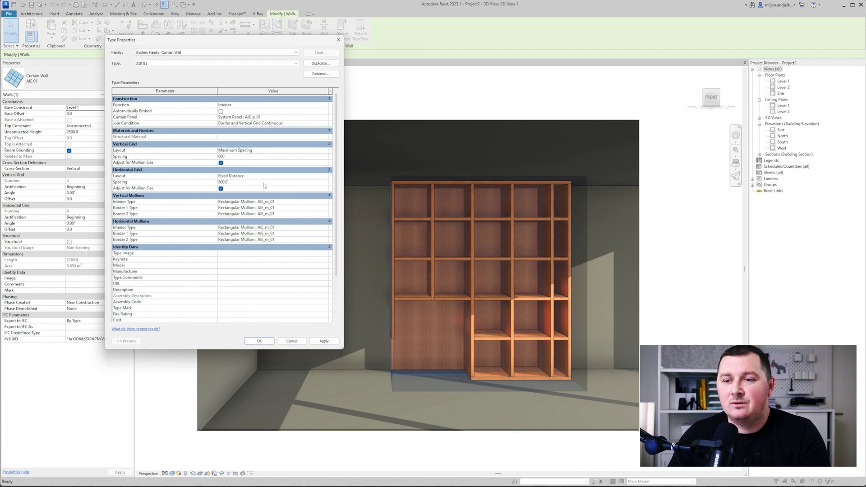
pyautogui.click(324, 342)
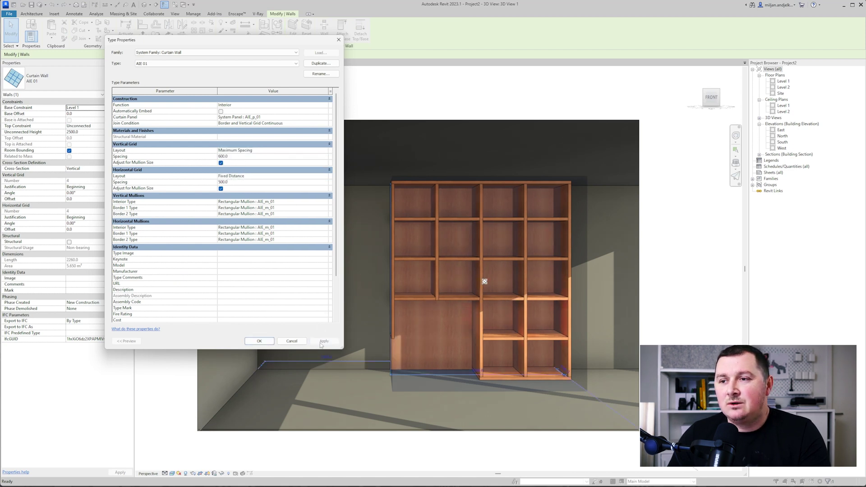
pyautogui.click(259, 341)
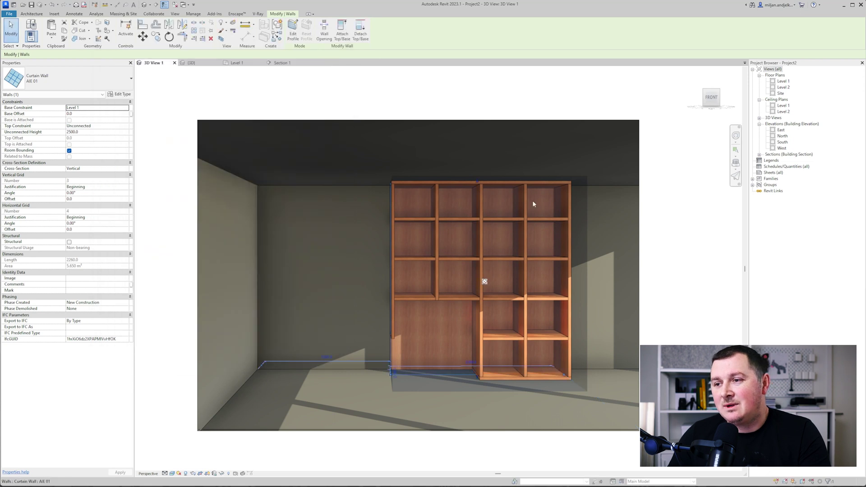
# On the Level 1 plan, draw a horizontal reference plane across the left wall into the room, in front of the shelving.
pyautogui.click(360, 111)
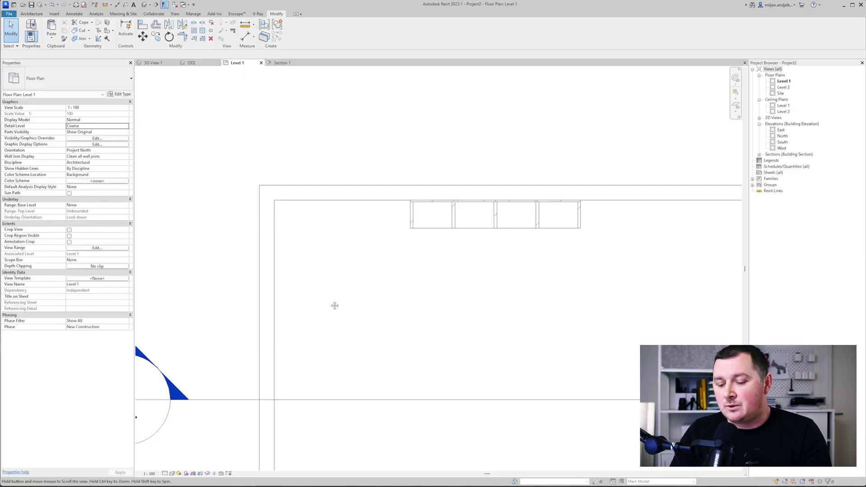
pyautogui.moveTo(333, 304); pyautogui.dragTo(329, 149, button='middle')
pyautogui.press('r')
pyautogui.press('p')
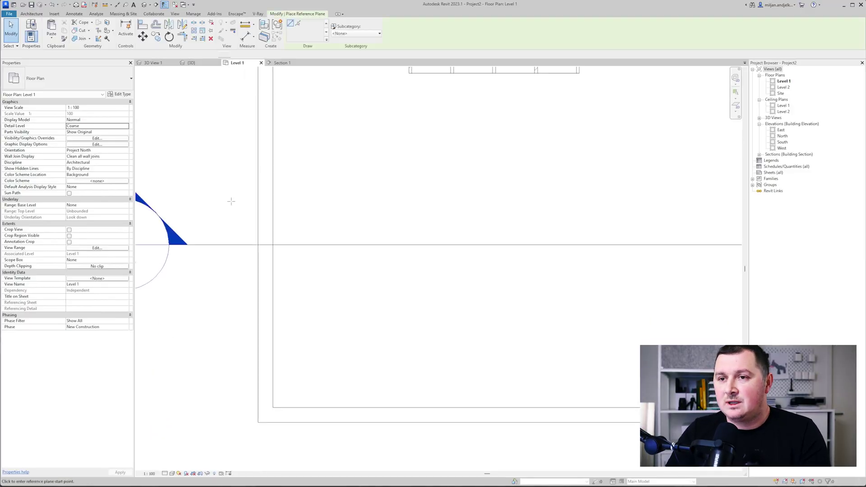
pyautogui.scroll(-2, 231, 202)
pyautogui.click(217, 197)
pyautogui.click(493, 197)
pyautogui.moveTo(462, 187); pyautogui.dragTo(478, 221, button='middle')
pyautogui.press('Escape')
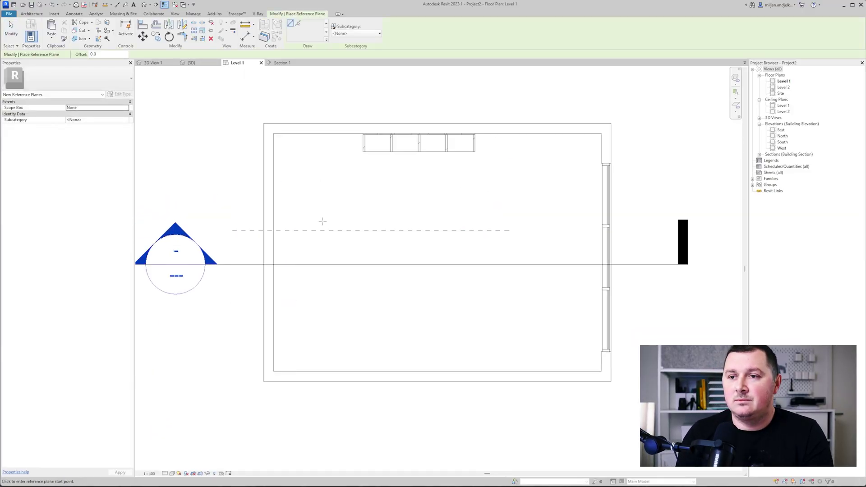
# Place the reference plane 1800 mm from the inner face of the wall behind the shelving and name it 01.
pyautogui.press('Escape')
pyautogui.click(316, 230)
pyautogui.moveTo(291, 143); pyautogui.dragTo(296, 134)
pyautogui.click(283, 182)
pyautogui.write('18')
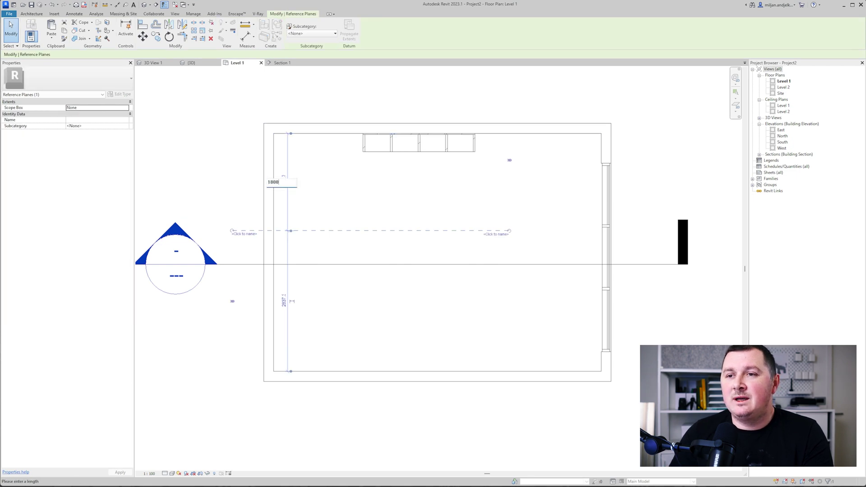
pyautogui.write('00')
pyautogui.press('Return')
pyautogui.click(247, 230)
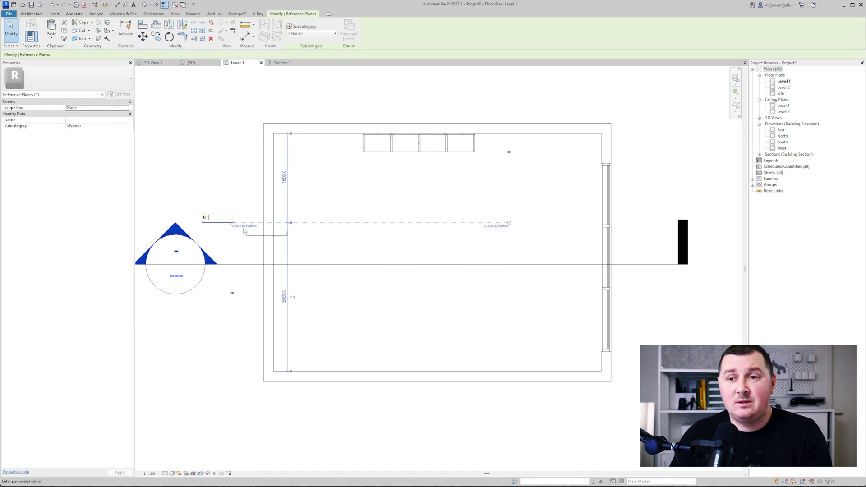
pyautogui.press('Return')
pyautogui.press('Escape')
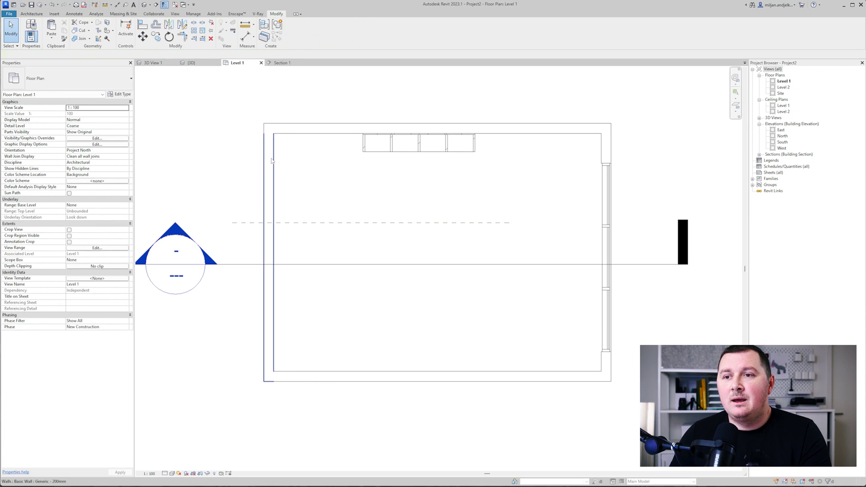
# In the Section 1 view, start a model in-place component in the Furniture category.
pyautogui.click(281, 64)
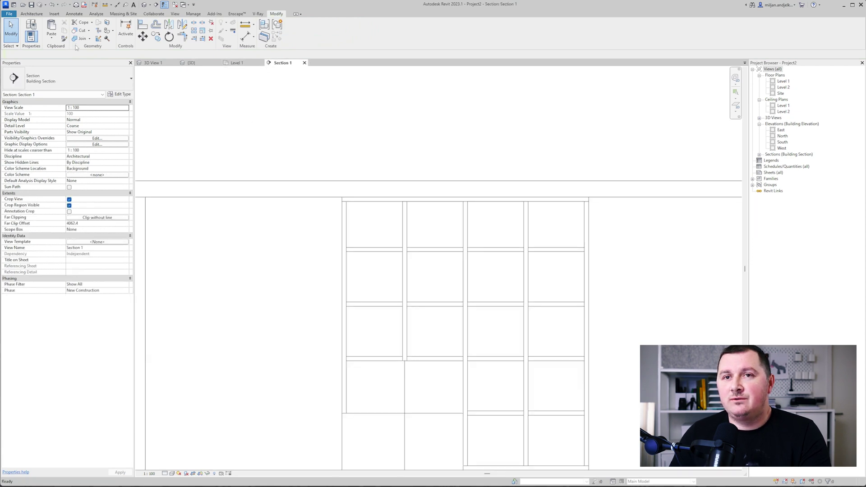
pyautogui.click(32, 13)
pyautogui.click(82, 38)
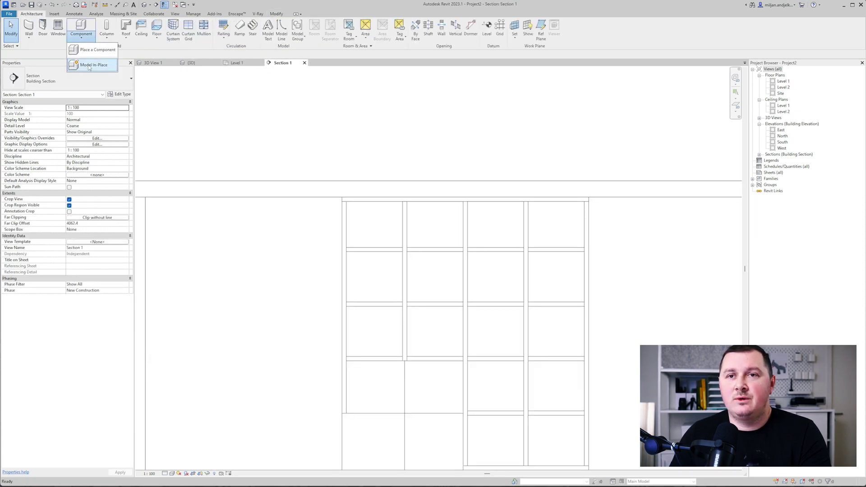
pyautogui.click(91, 68)
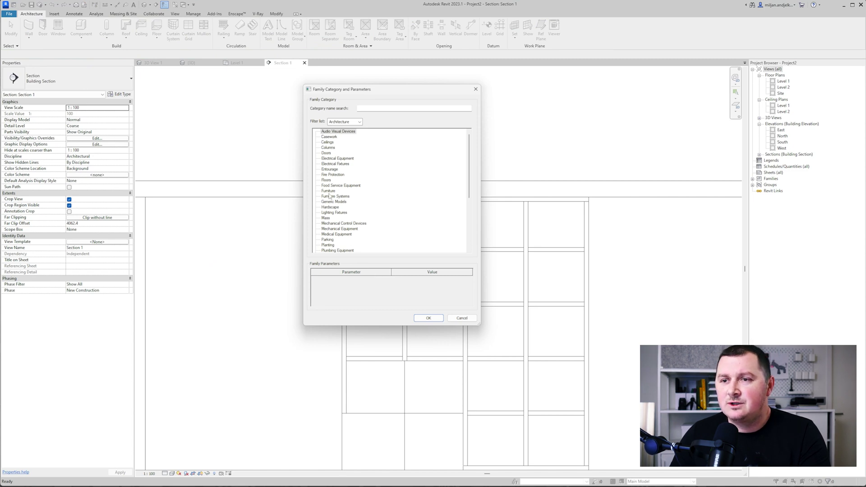
pyautogui.click(428, 318)
pyautogui.press('Return')
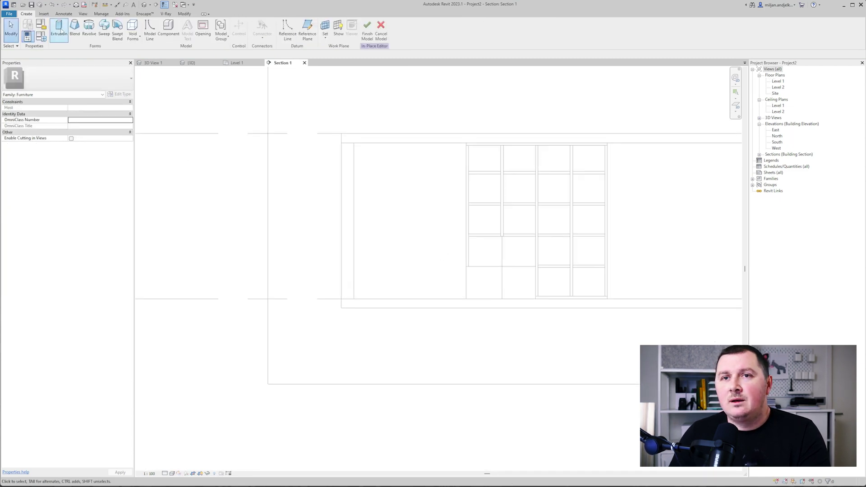
# Start an extrusion on Reference Plane : 01 and pick sketch lines along the left wall's inner face and 100 mm above the floor.
pyautogui.click(60, 30)
pyautogui.click(417, 247)
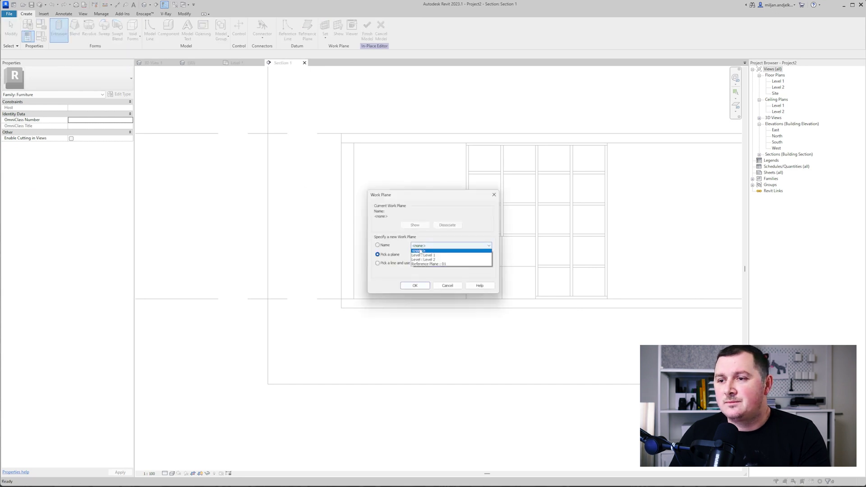
pyautogui.click(432, 267)
pyautogui.click(416, 288)
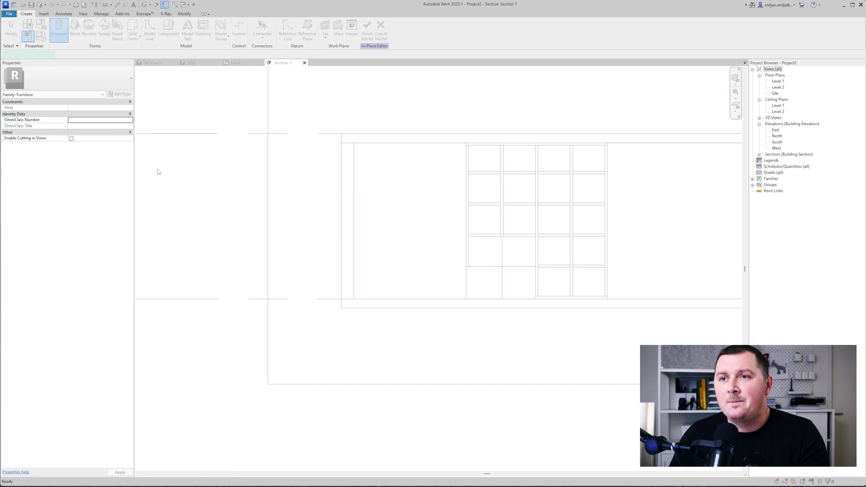
pyautogui.click(282, 39)
pyautogui.click(354, 226)
pyautogui.write('100')
pyautogui.moveTo(100, 53); pyautogui.dragTo(81, 56)
pyautogui.click(373, 293)
# Add sketch lines on the shelving's lowest horizontal grid line, the third column's left edge, and 100 mm below that grid line.
pyautogui.write('0')
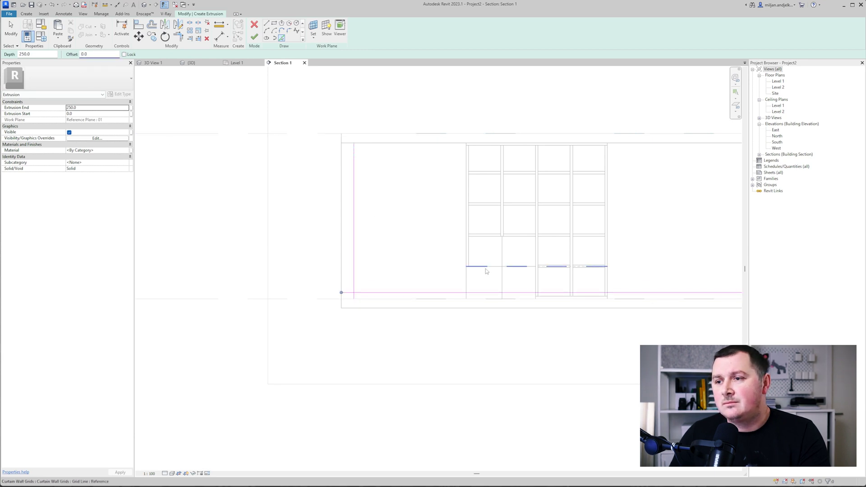
pyautogui.click(485, 267)
pyautogui.click(535, 281)
pyautogui.write('100')
pyautogui.click(483, 268)
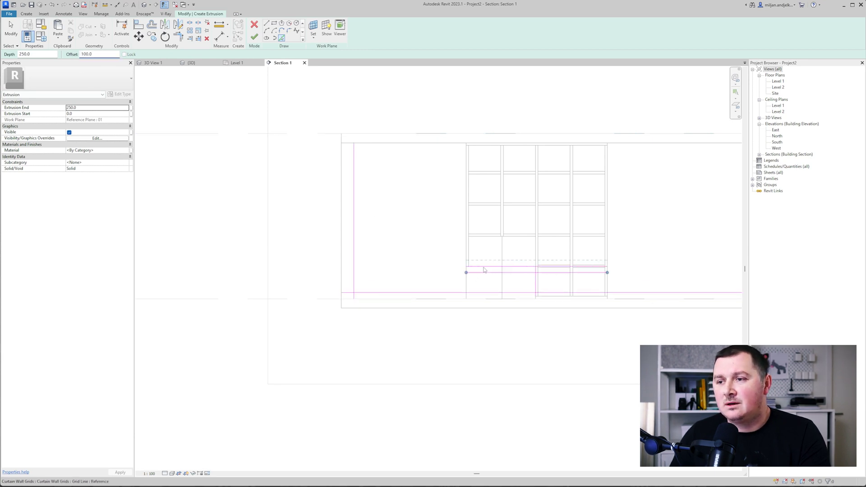
pyautogui.scroll(4, 478, 274)
# Add a vertical sketch line at the shelving's left edge and trim all lines into a closed stepped platform profile.
pyautogui.click(478, 277)
pyautogui.press('t')
pyautogui.press('r')
pyautogui.scroll(-2, 480, 277)
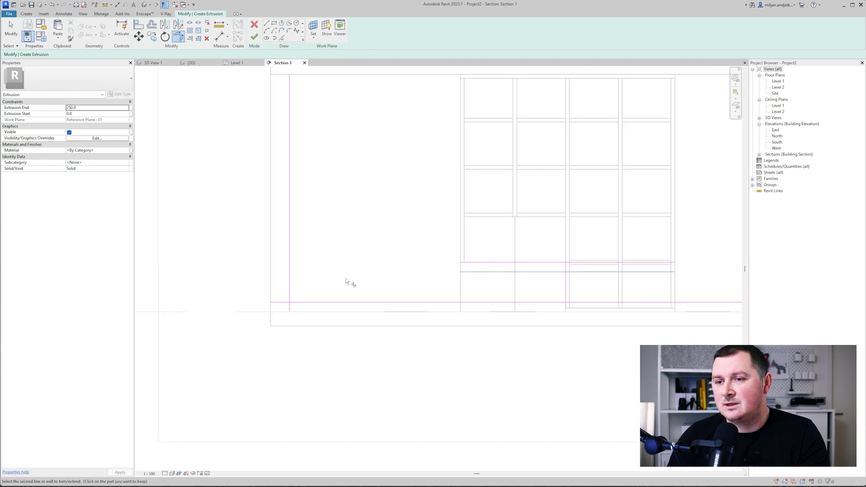
pyautogui.click(290, 292)
pyautogui.click(296, 303)
pyautogui.click(503, 302)
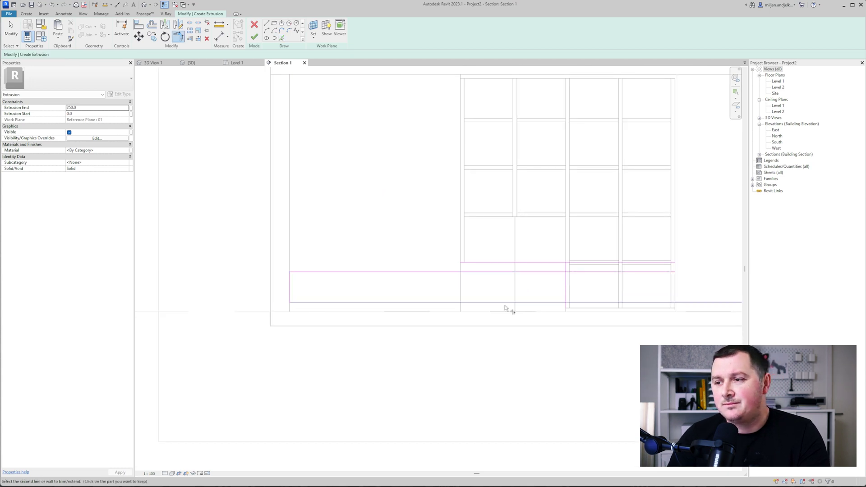
pyautogui.click(565, 289)
pyautogui.click(565, 270)
pyautogui.click(485, 263)
pyautogui.press('p')
pyautogui.press('l')
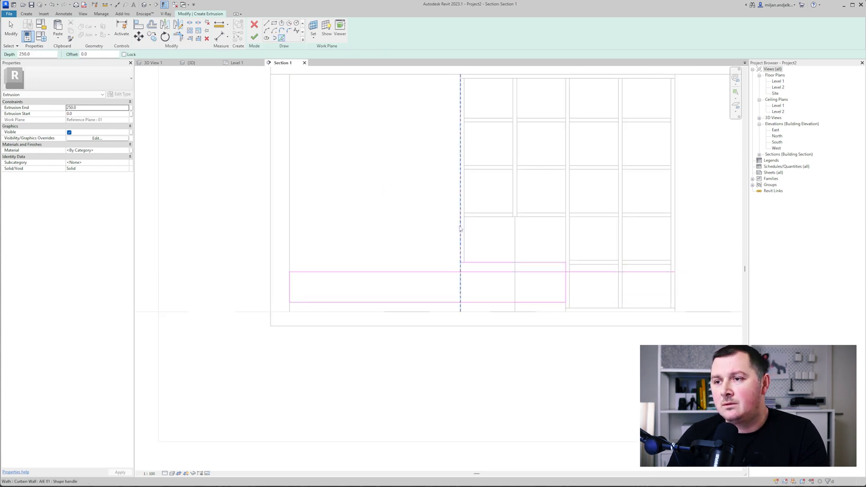
pyautogui.press('t')
pyautogui.press('r')
# Set the Extrusion End to 1800, finish the platform extrusion and show it in 3D View 1.
pyautogui.click(90, 108)
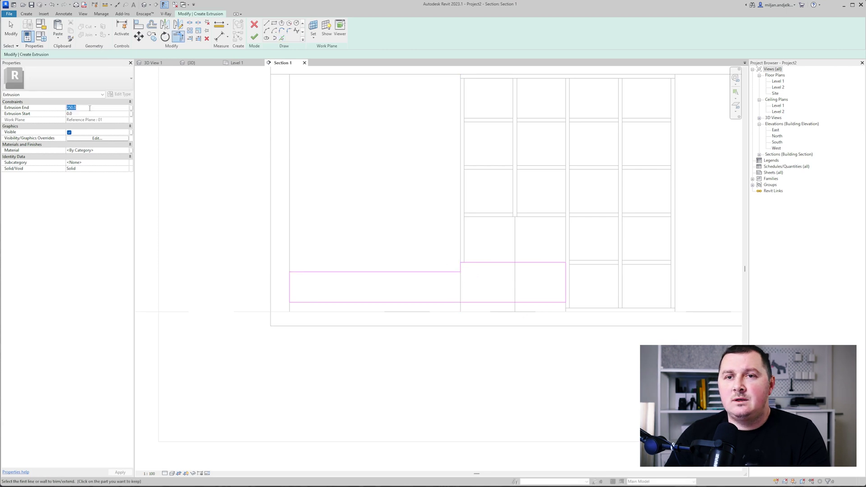
pyautogui.click(237, 63)
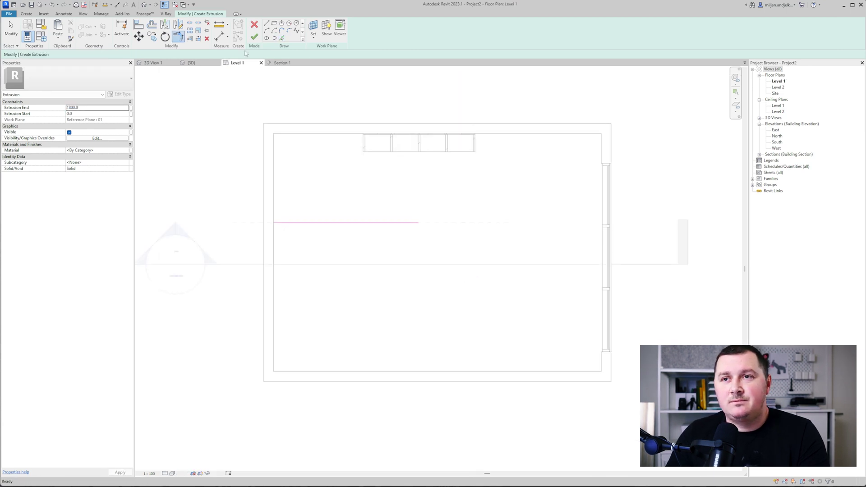
pyautogui.click(255, 37)
pyautogui.click(154, 63)
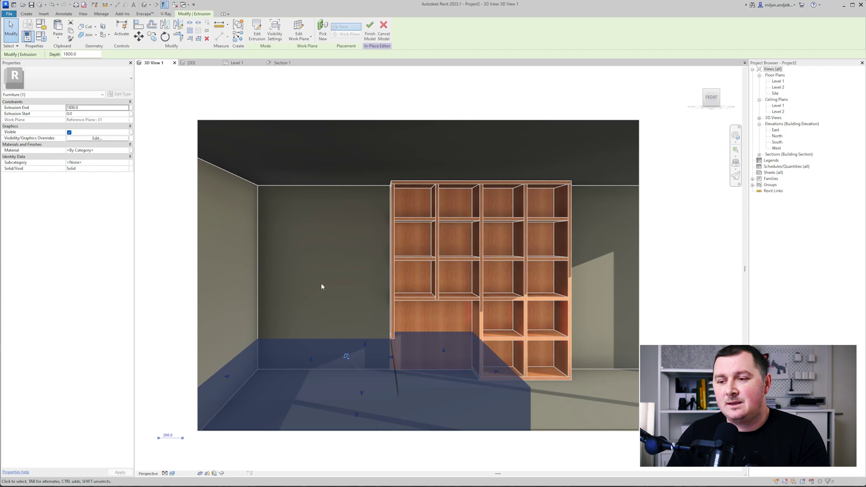
pyautogui.click(131, 153)
pyautogui.click(479, 306)
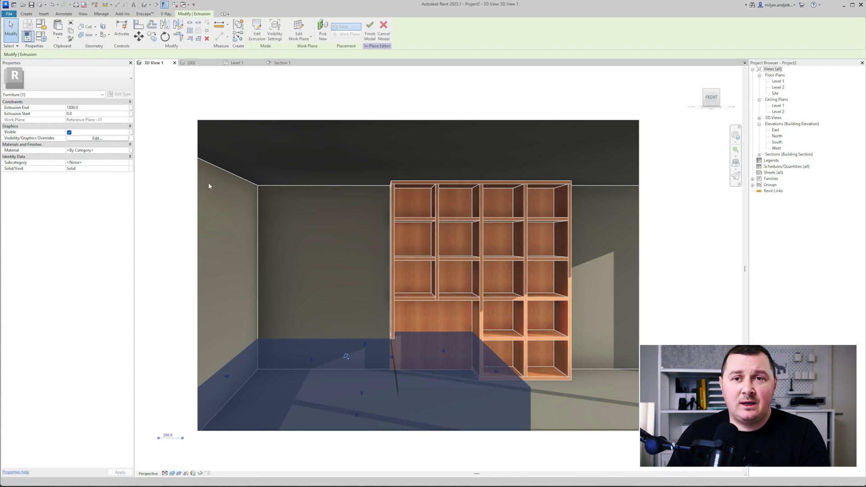
pyautogui.click(127, 151)
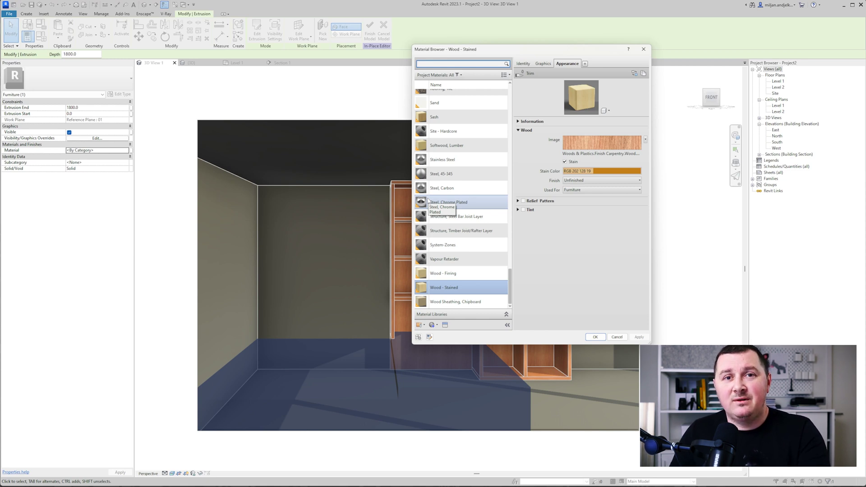
pyautogui.click(620, 338)
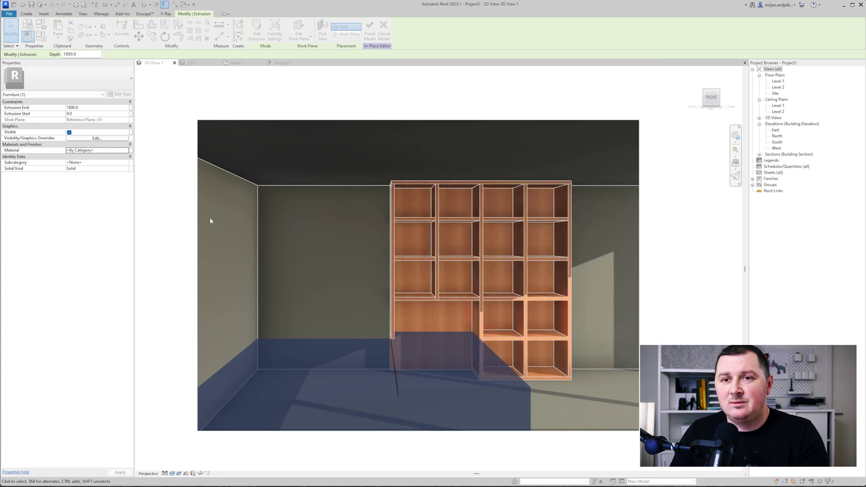
# Associate the platform extrusion's material with a new family type parameter named Wood.
pyautogui.click(131, 150)
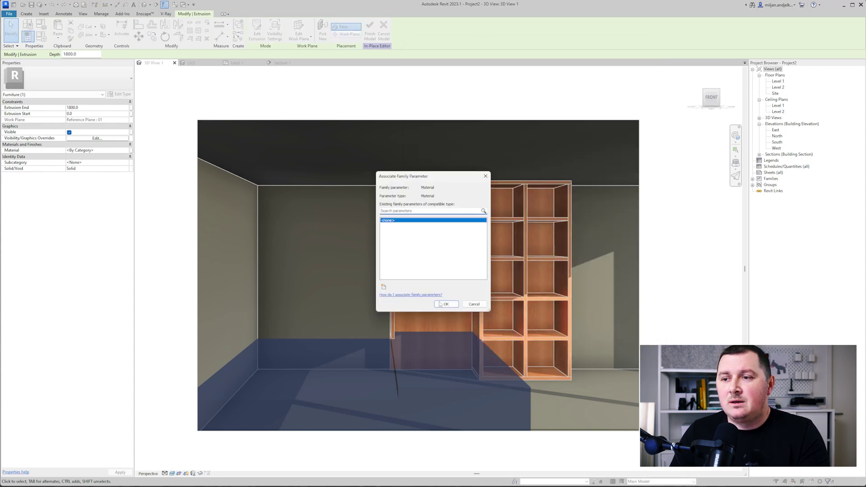
pyautogui.click(383, 287)
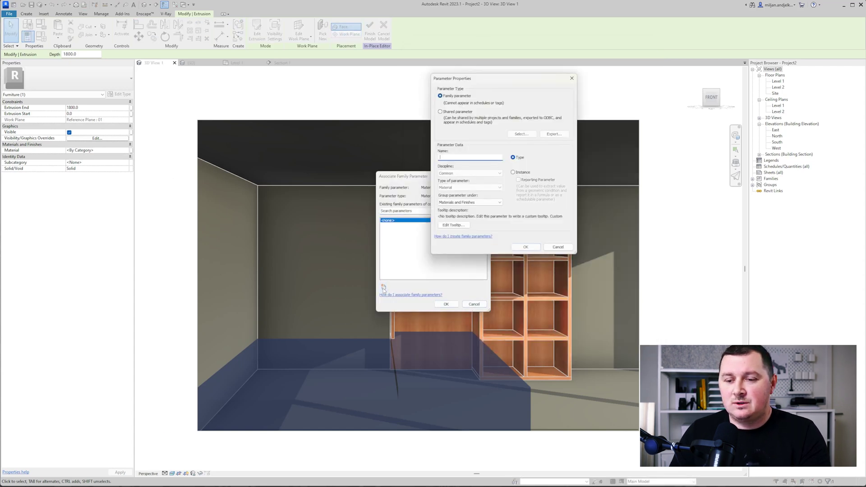
pyautogui.write('Wood')
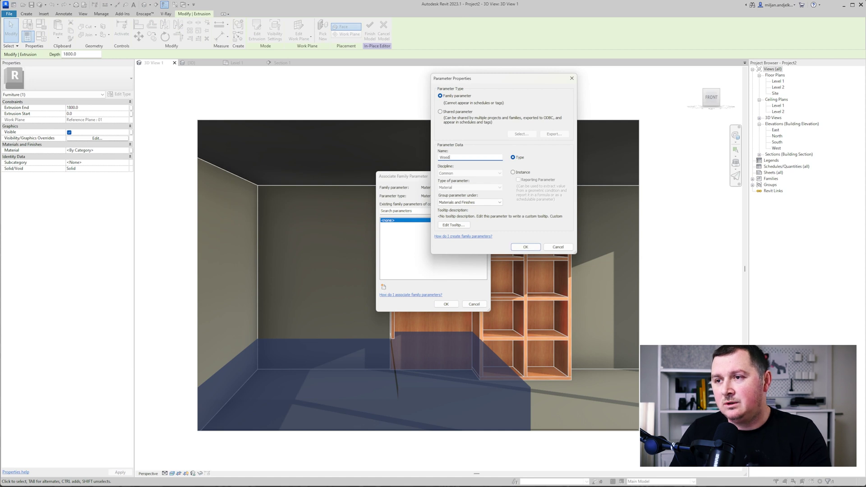
pyautogui.press('Return')
pyautogui.click(446, 305)
# In Section 1, extrude a 100 mm high rectangle on Reference Plane : 01 above the platform's lower part, and show it in 3D View 1.
pyautogui.click(286, 63)
pyautogui.click(381, 202)
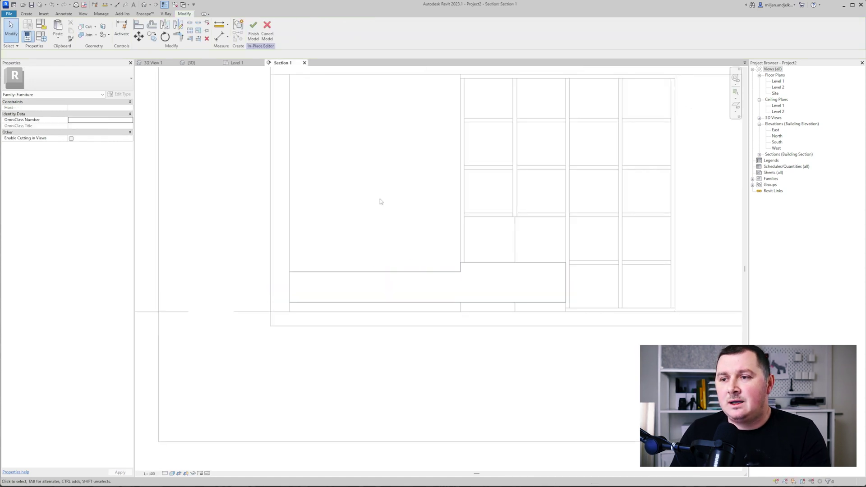
pyautogui.scroll(1, 381, 202)
pyautogui.click(26, 14)
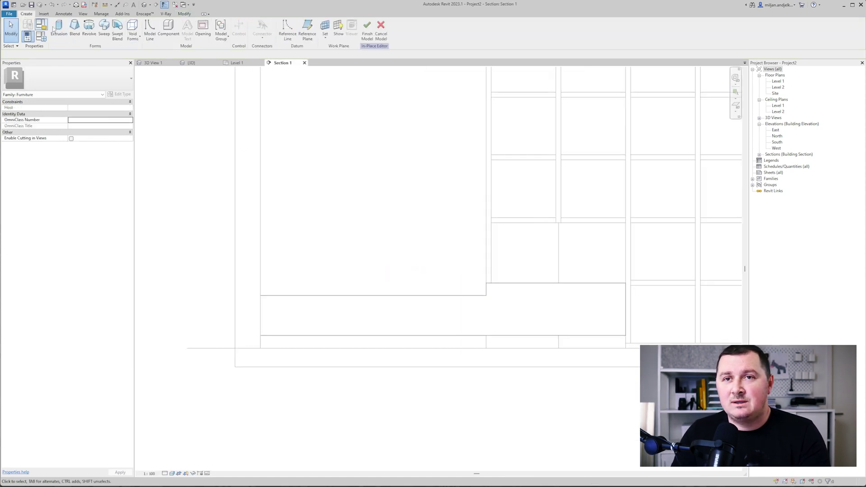
pyautogui.click(59, 30)
pyautogui.click(451, 245)
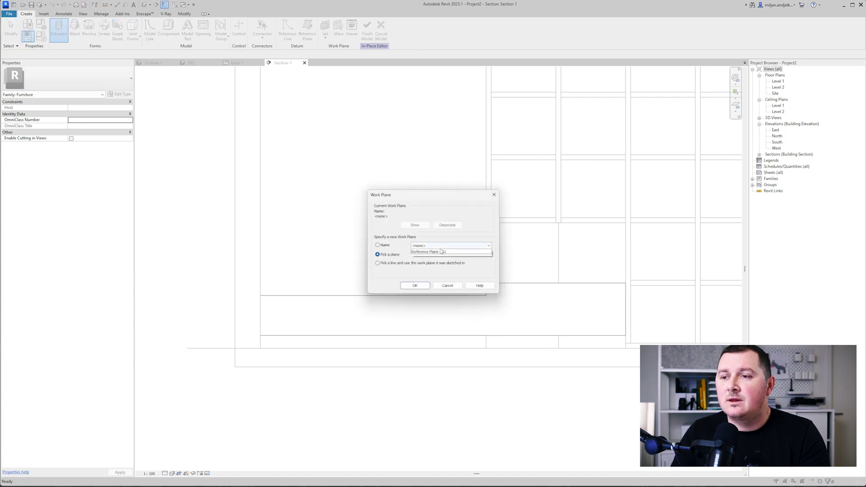
pyautogui.click(429, 264)
pyautogui.press('Return')
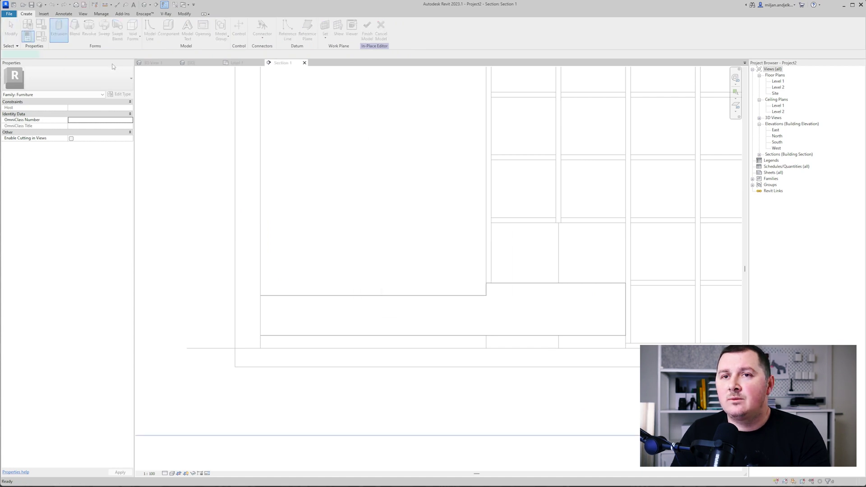
pyautogui.click(274, 23)
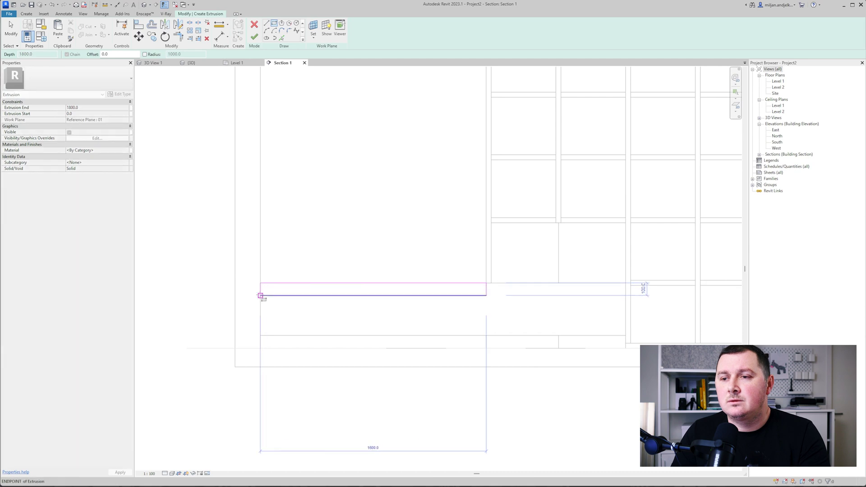
pyautogui.click(486, 283)
pyautogui.click(260, 295)
pyautogui.click(258, 37)
pyautogui.click(193, 64)
pyautogui.click(155, 64)
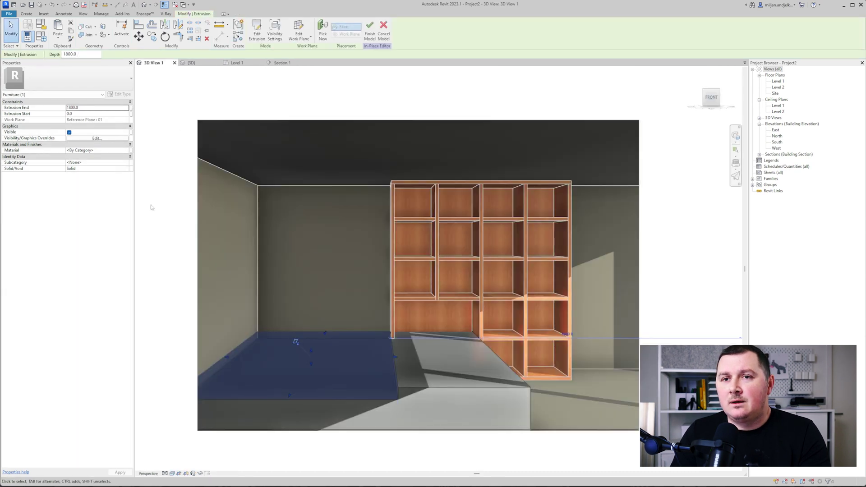
# Associate the mattress extrusion's material with a new type parameter named Madrass and finish the in-place model.
pyautogui.click(130, 150)
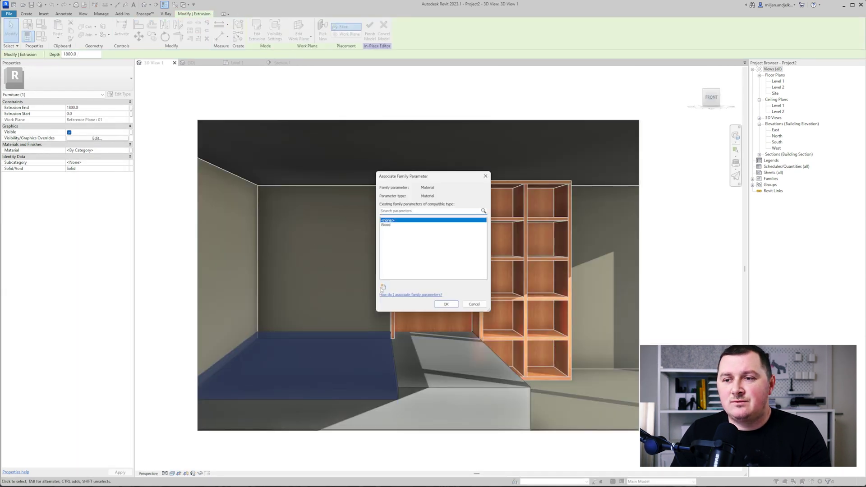
pyautogui.click(383, 288)
pyautogui.write('Madrass')
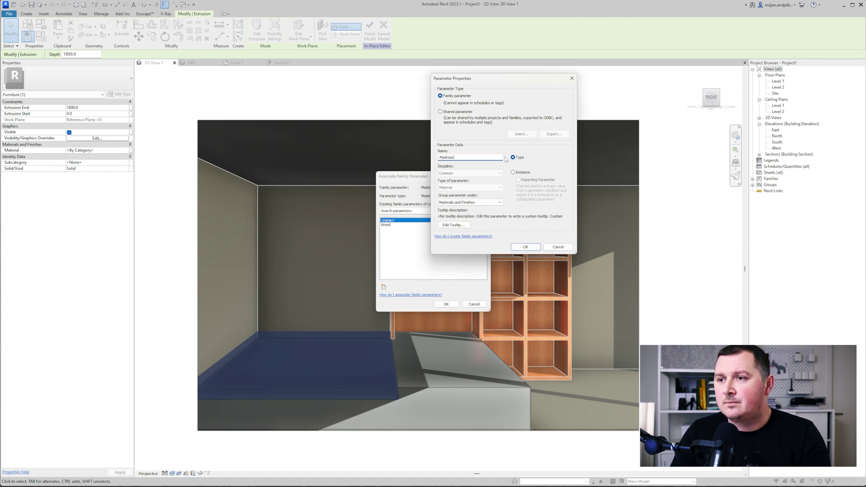
pyautogui.press('Return')
pyautogui.click(446, 304)
pyautogui.click(370, 34)
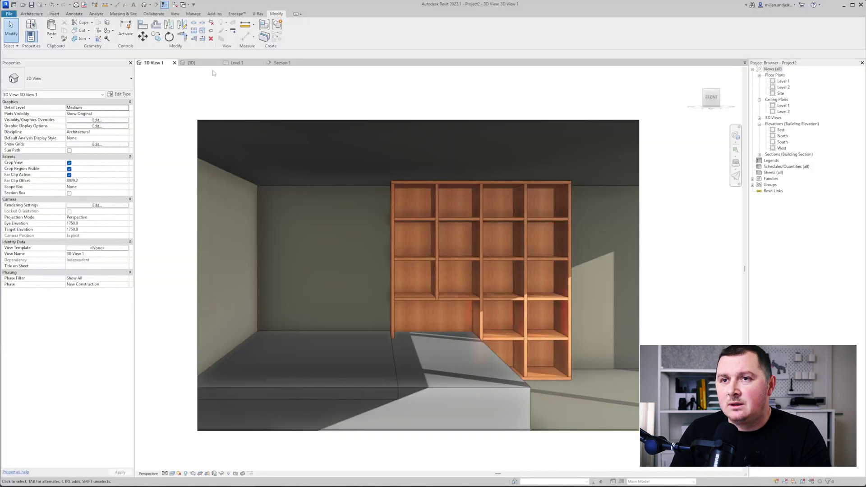
# In the Level 1 plan, move reference plane 01 in front of the bed 600 mm toward the back wall.
pyautogui.click(236, 63)
pyautogui.click(451, 225)
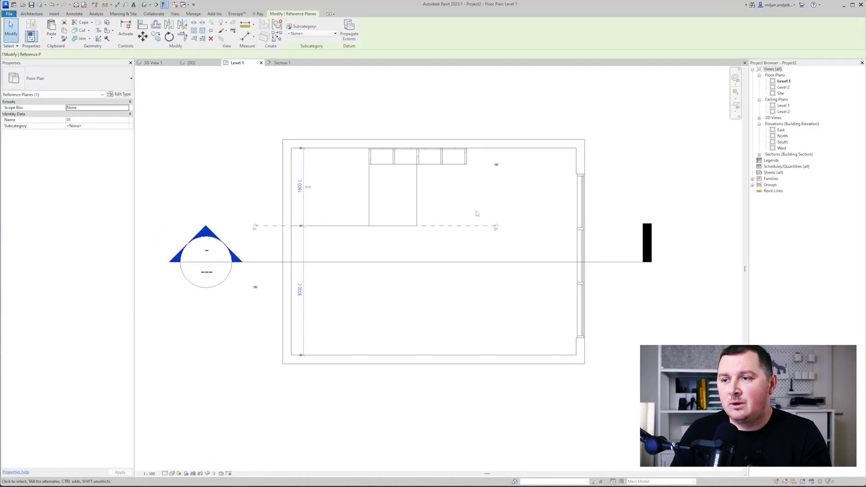
pyautogui.scroll(1, 477, 213)
pyautogui.press('v')
pyautogui.click(476, 210)
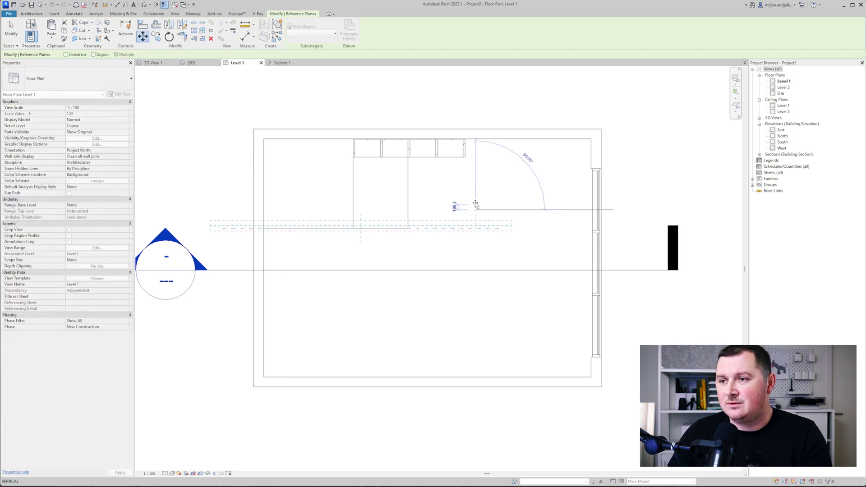
pyautogui.write('600')
pyautogui.press('Return')
pyautogui.click(453, 188)
# Pull the back edges of the platform and mattress in to the back wall's interior face, and show the bed in 3D View 1.
pyautogui.moveTo(434, 191); pyautogui.dragTo(464, 226, button='middle')
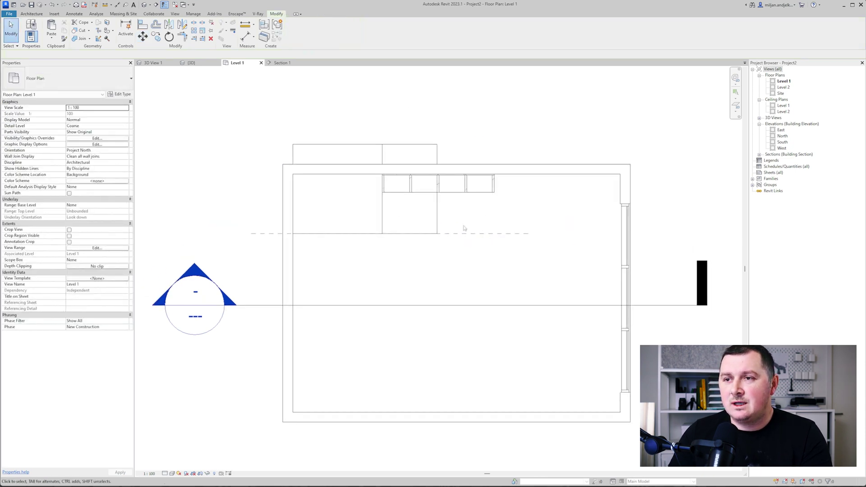
pyautogui.scroll(2, 318, 149)
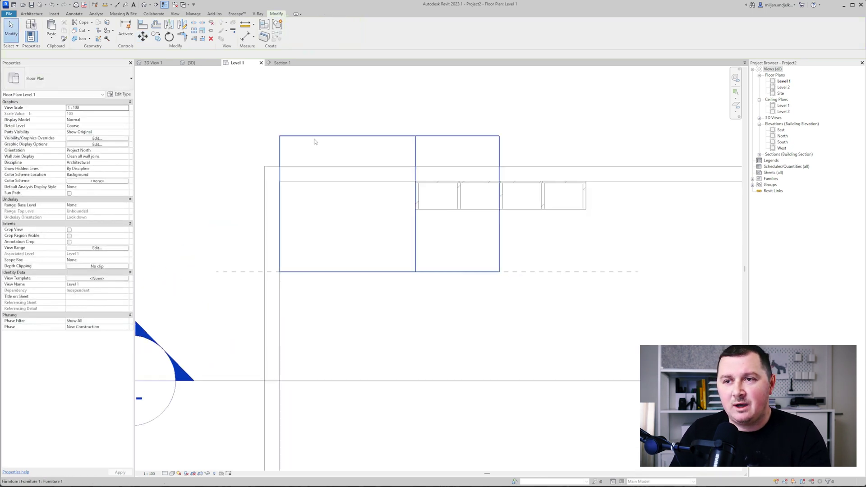
pyautogui.click(360, 135)
pyautogui.moveTo(349, 136); pyautogui.dragTo(349, 181)
pyautogui.moveTo(389, 135); pyautogui.dragTo(387, 177)
pyautogui.click(197, 74)
pyautogui.click(161, 64)
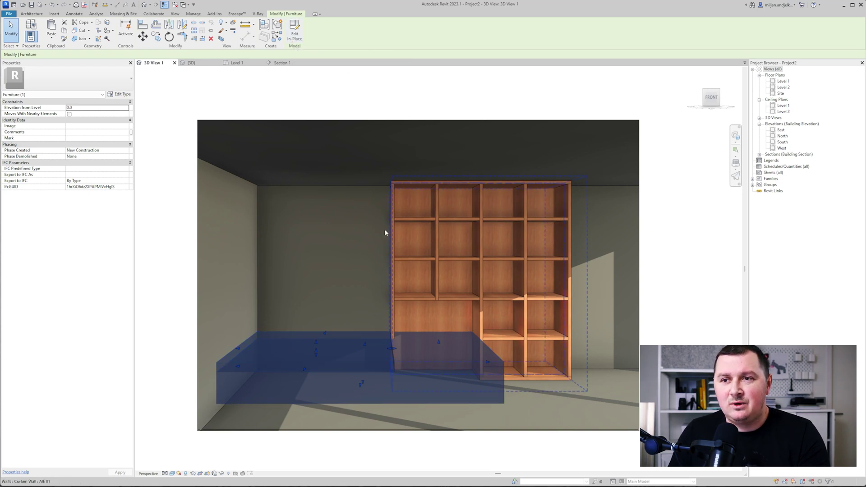
# In the bed's type properties, assign the Wood - Stained material to the Wood parameter.
pyautogui.click(126, 96)
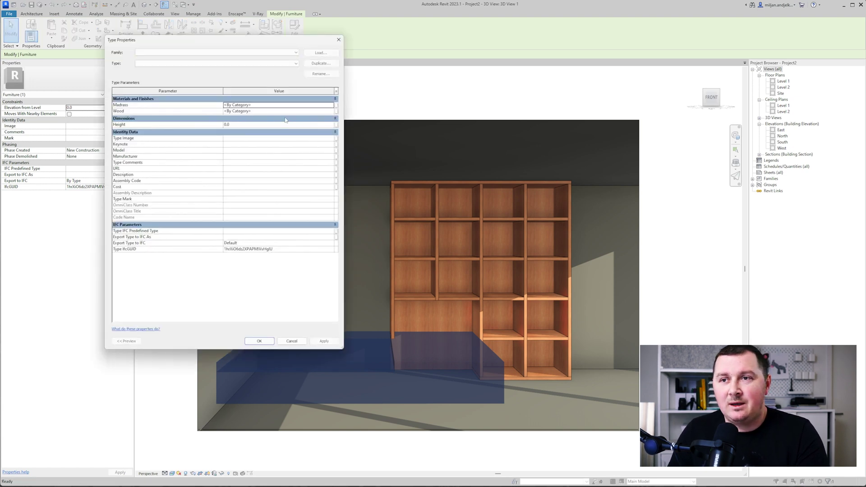
pyautogui.click(332, 106)
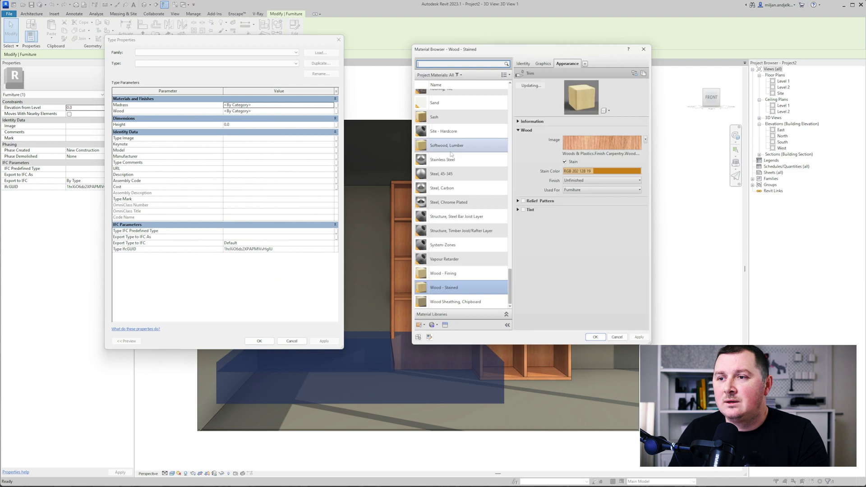
pyautogui.click(617, 337)
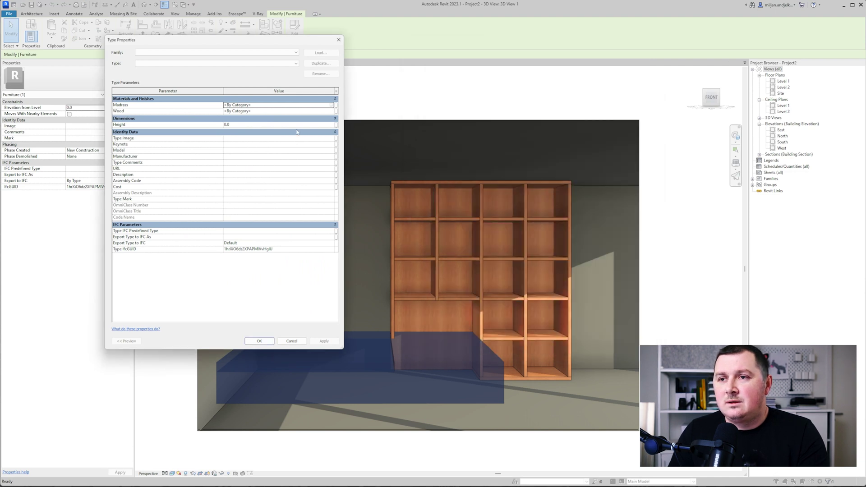
pyautogui.click(329, 112)
pyautogui.click(332, 111)
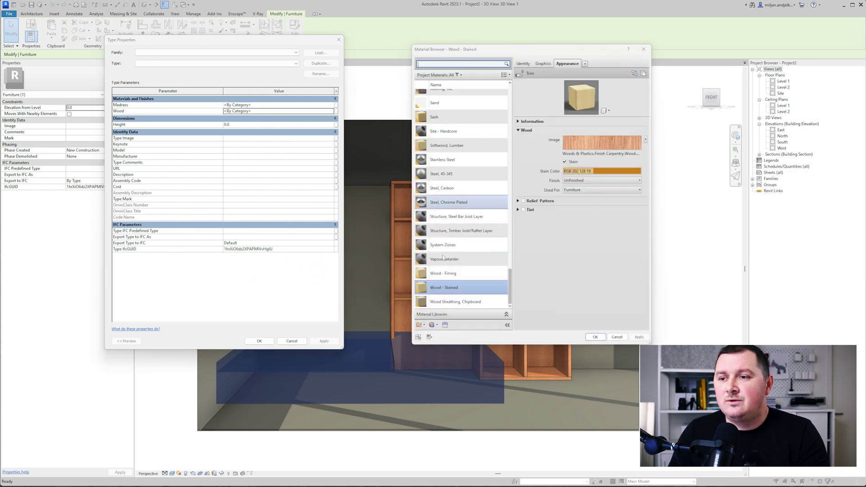
pyautogui.click(596, 338)
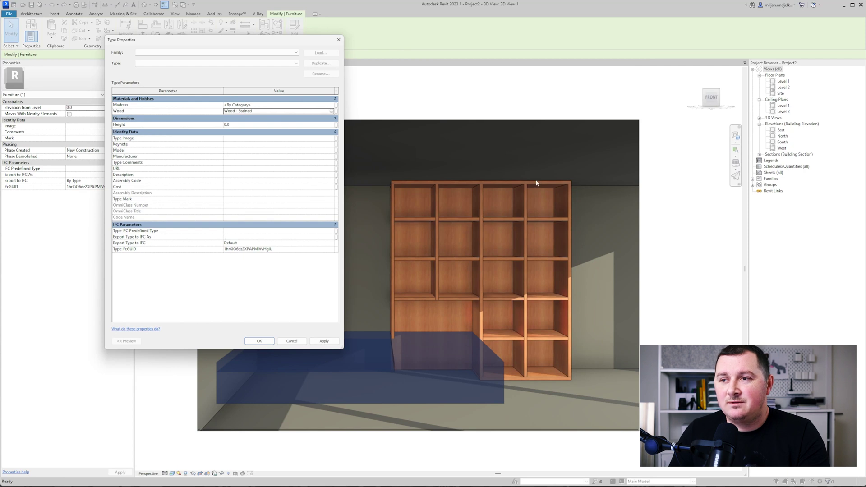
# Assign the Default material to the Madrass parameter with its appearance color set to RGB 188 188 188, and apply the bed's type properties.
pyautogui.click(331, 105)
pyautogui.click(332, 105)
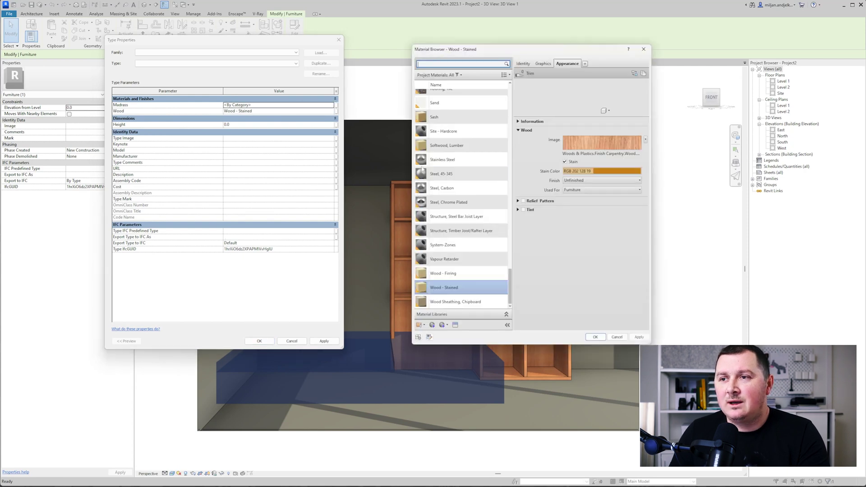
pyautogui.scroll(-5, 488, 154)
pyautogui.scroll(4, 487, 153)
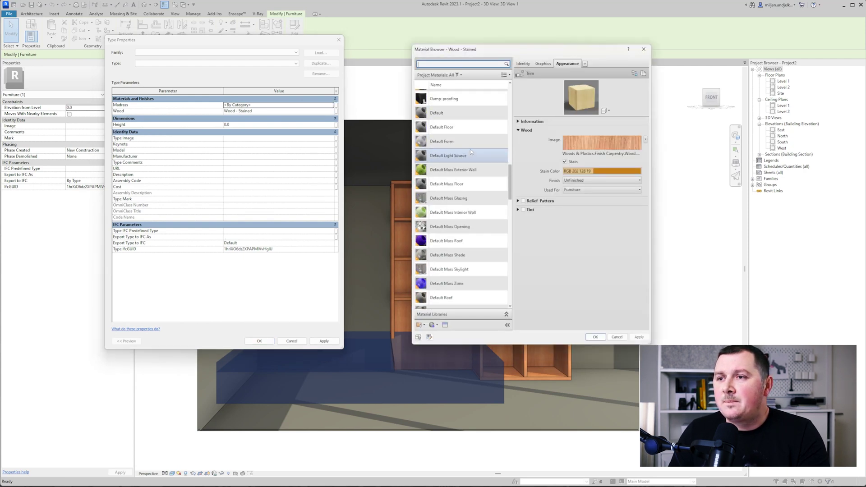
pyautogui.click(470, 113)
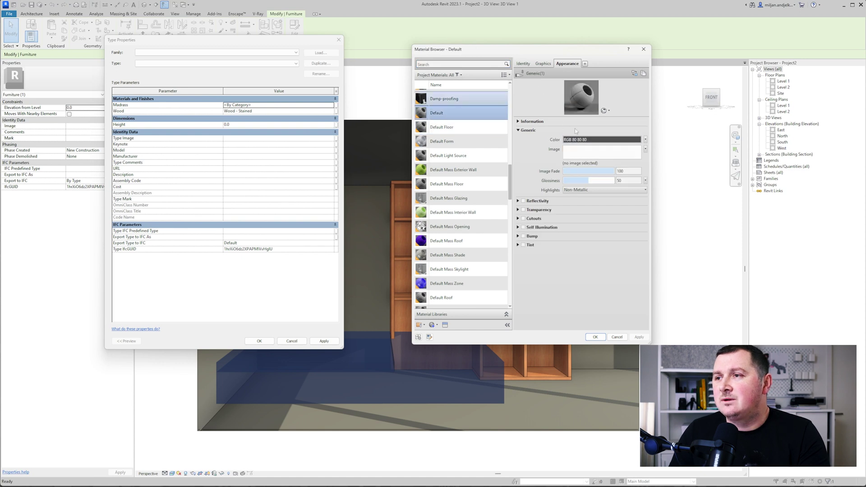
pyautogui.click(585, 140)
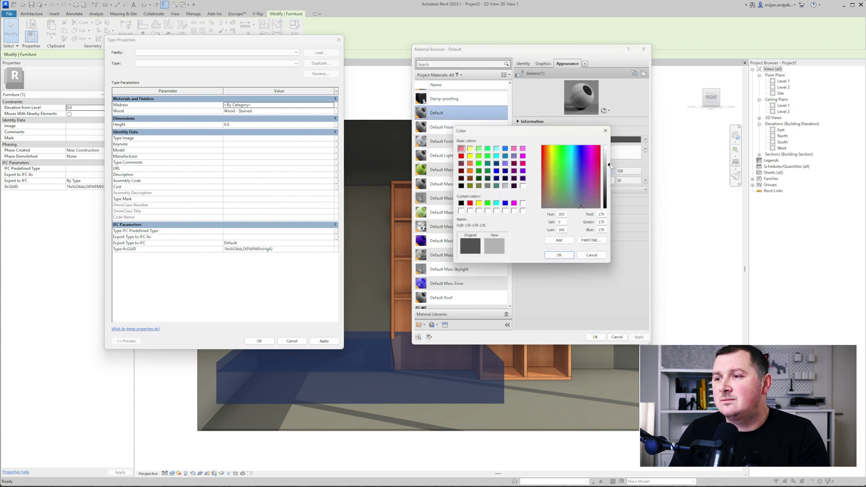
pyautogui.press('Return')
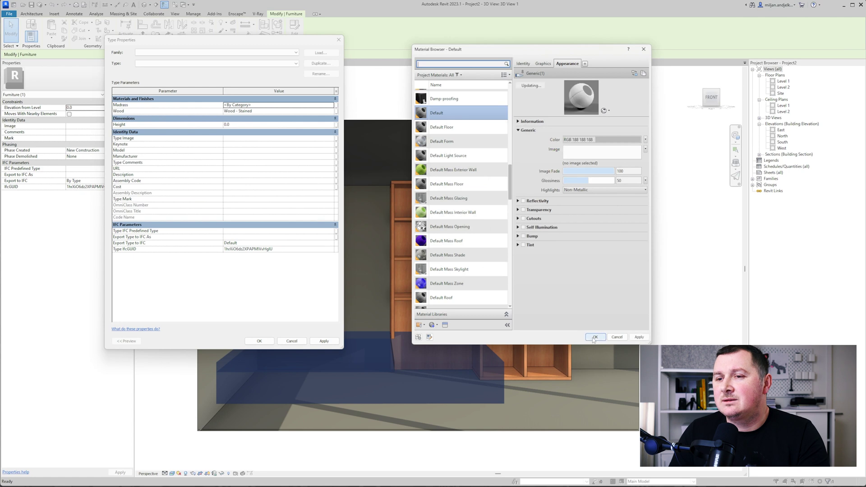
pyautogui.press('Return')
pyautogui.click(260, 342)
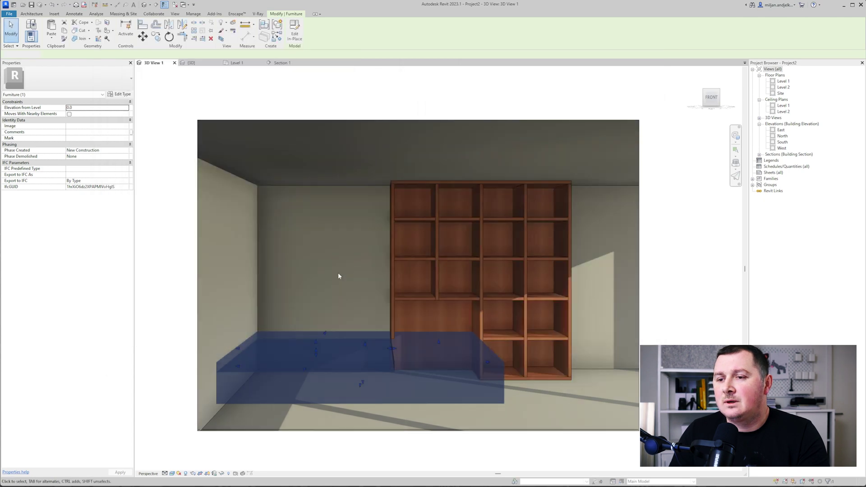
pyautogui.click(338, 274)
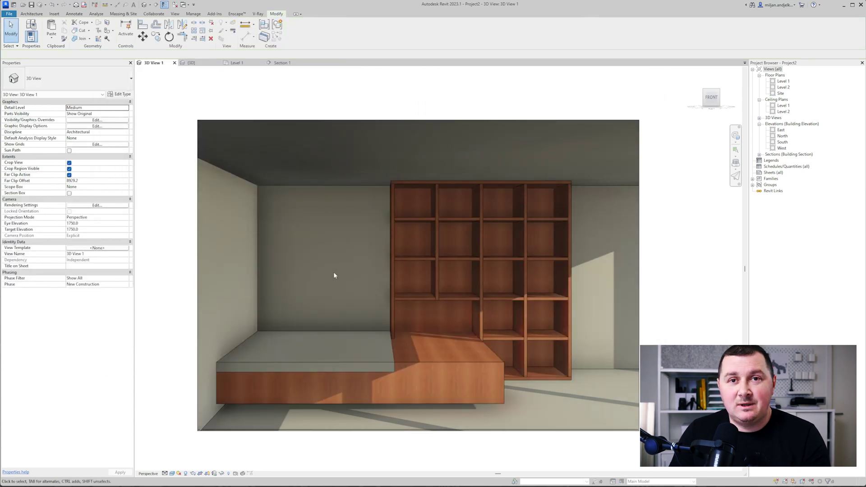